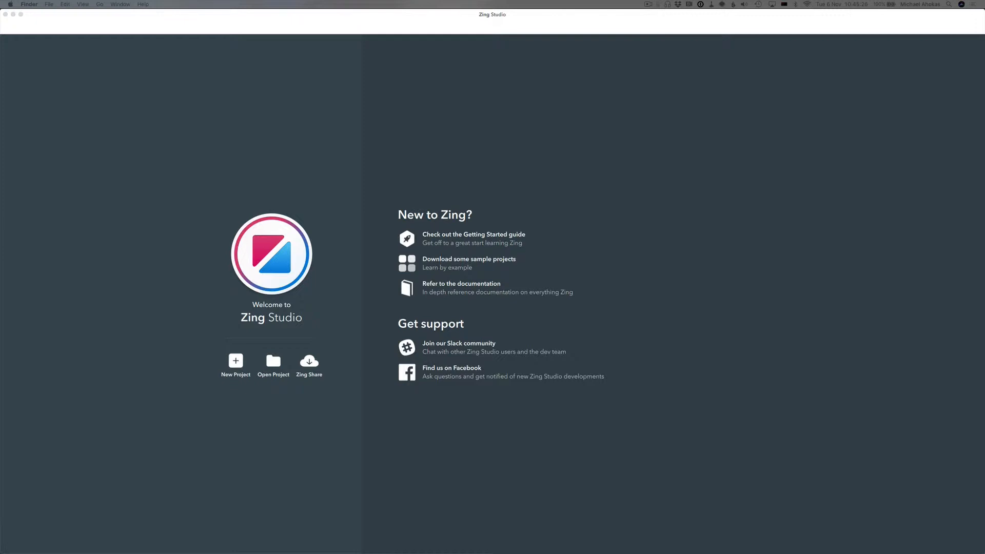
# - Preview the Music app reference screenshots, browsing from the Library screen to the Radio screen and back
pyautogui.press('space')
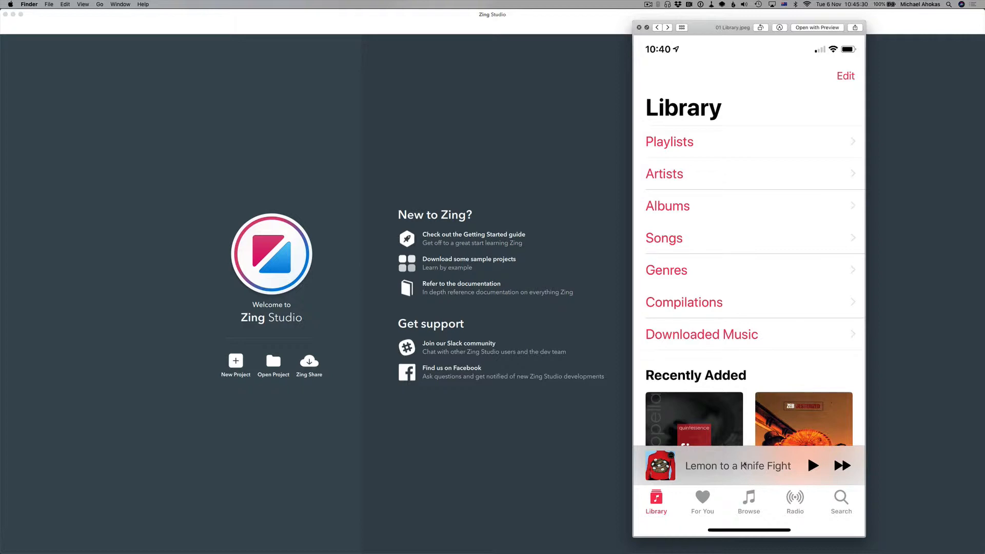
pyautogui.press('Right')
pyautogui.press('Right')
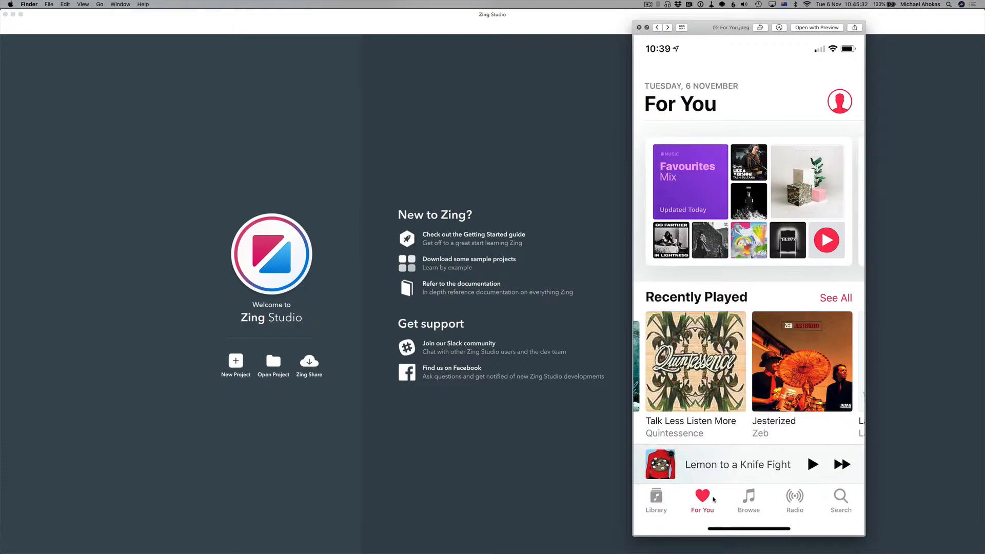
pyautogui.press('Right')
pyautogui.press('Right')
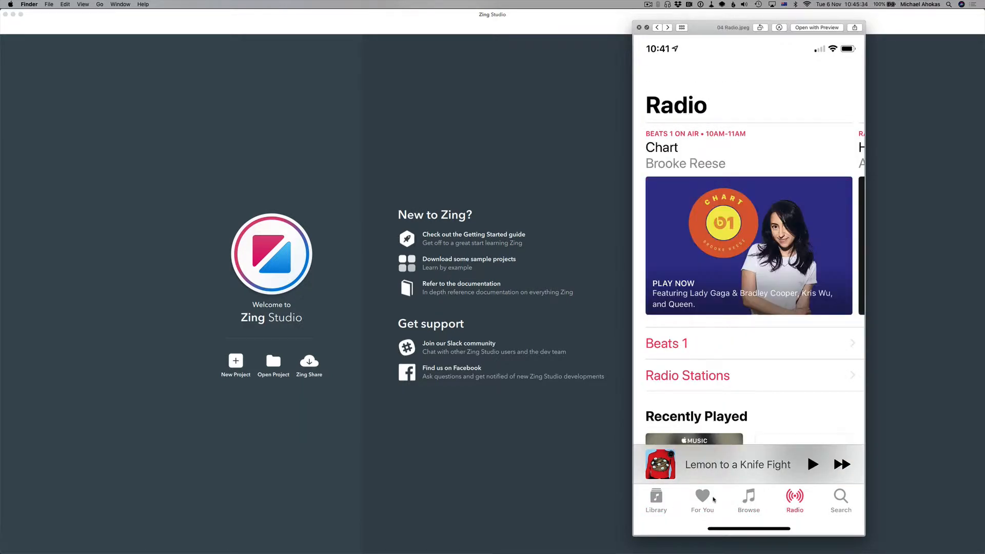
pyautogui.press('Left')
pyautogui.press('Left')
pyautogui.press('Left')
pyautogui.press('Left')
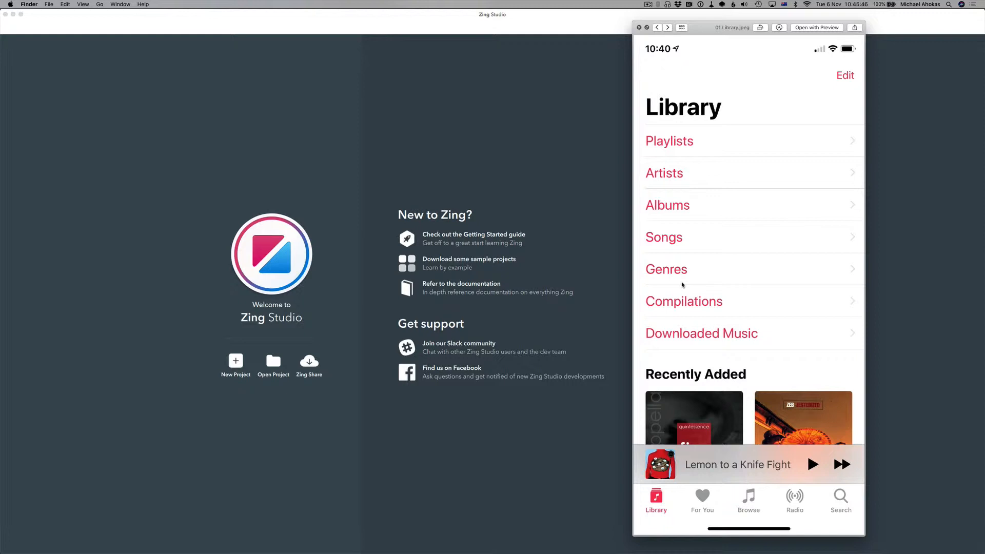
pyautogui.press('space')
# - Switch to Zing Studio and create a new project named Music
pyautogui.click(229, 411)
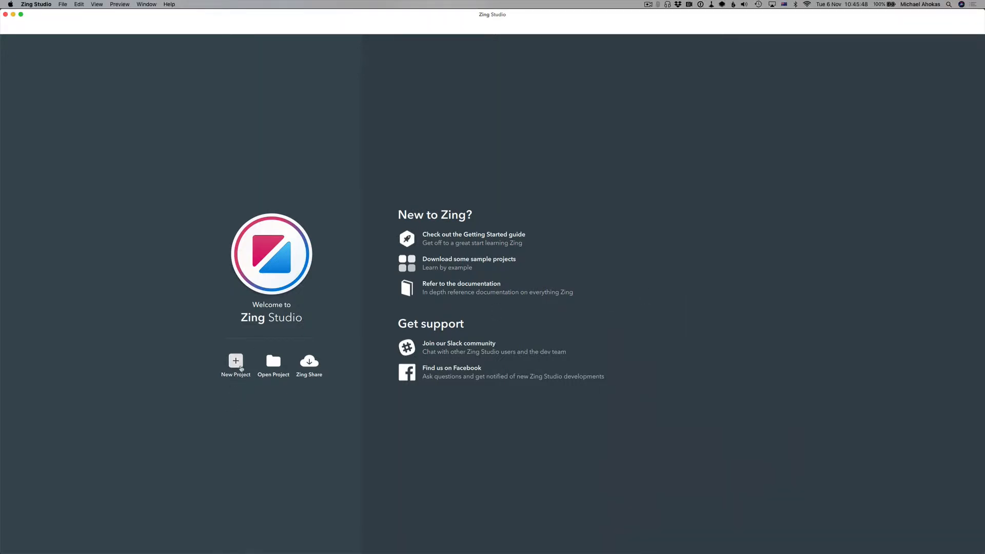
pyautogui.click(237, 362)
pyautogui.write('Mu')
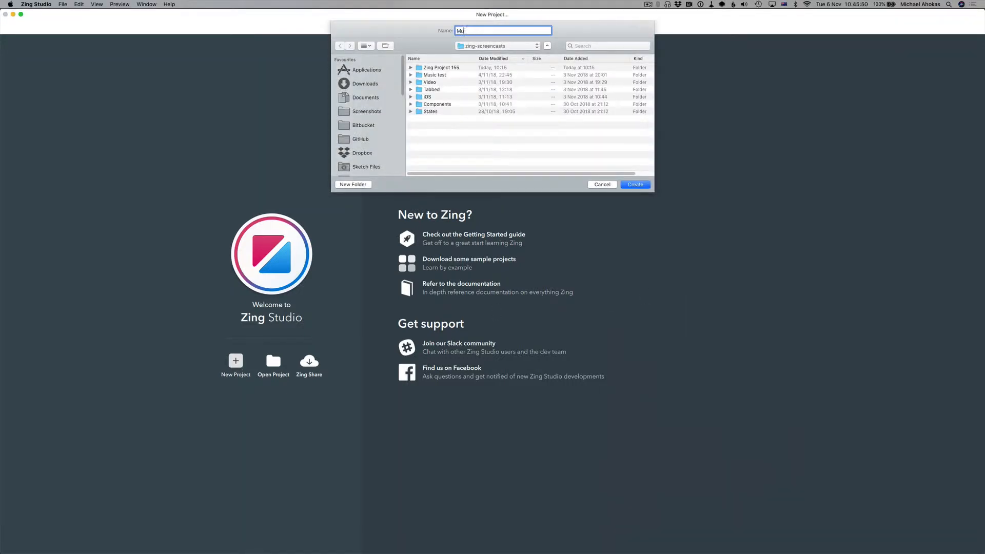
pyautogui.write('sic')
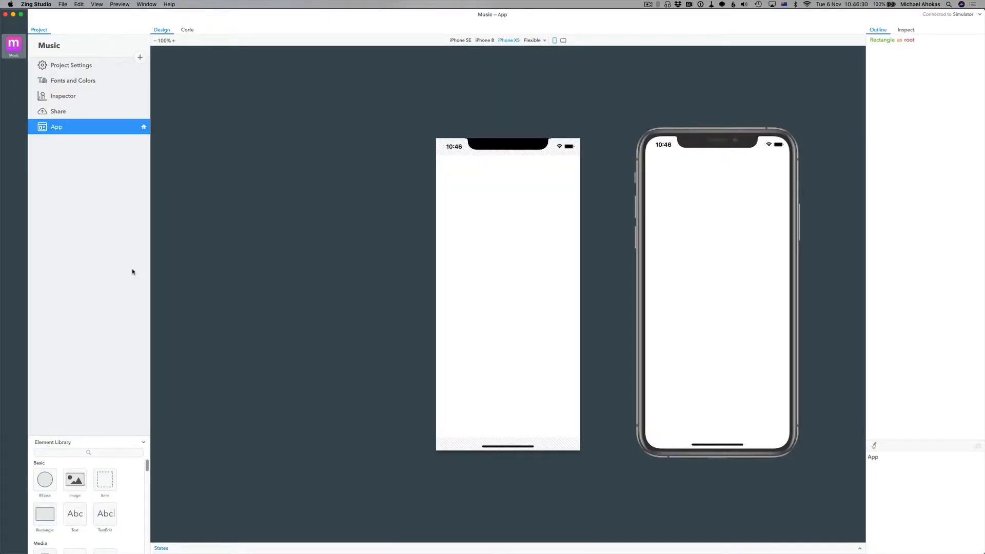
# - Search the element library for "tab", place an Apple TabView on the App screen and open its empty view slot
pyautogui.click(62, 454)
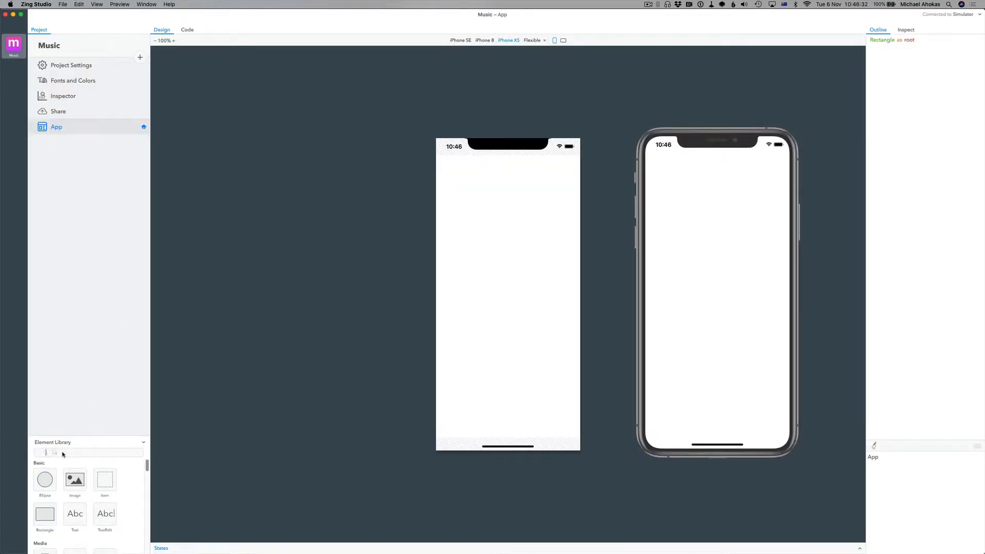
pyautogui.write('ta')
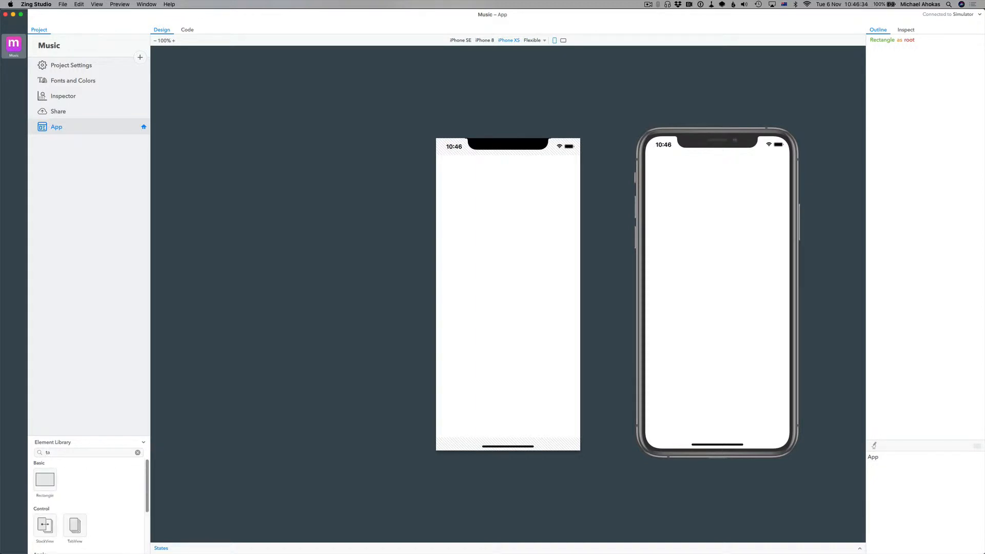
pyautogui.write('b')
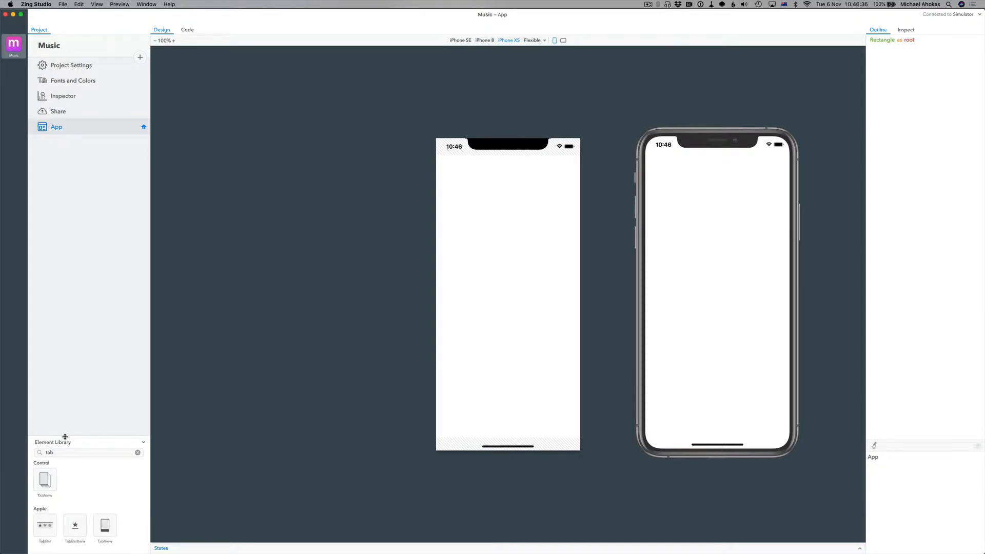
pyautogui.moveTo(64, 437); pyautogui.dragTo(64, 298)
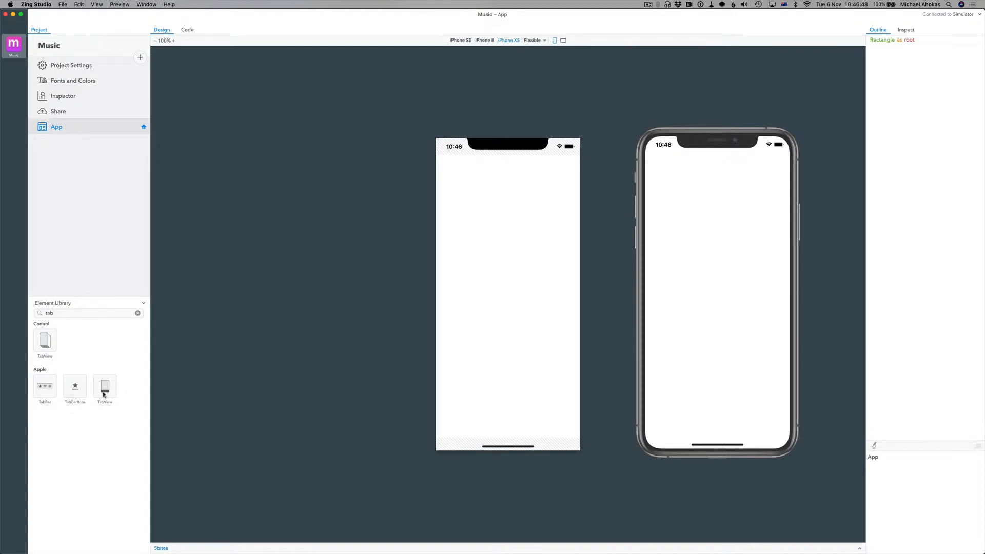
pyautogui.moveTo(103, 394)
pyautogui.mouseDown()
pyautogui.moveTo(147, 382)
pyautogui.moveTo(475, 360)
pyautogui.mouseUp()
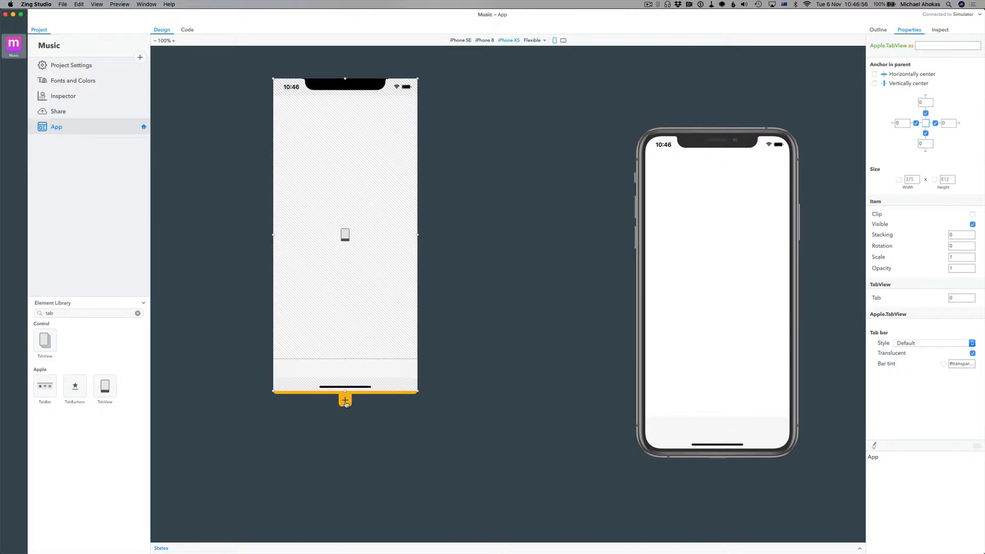
pyautogui.click(346, 401)
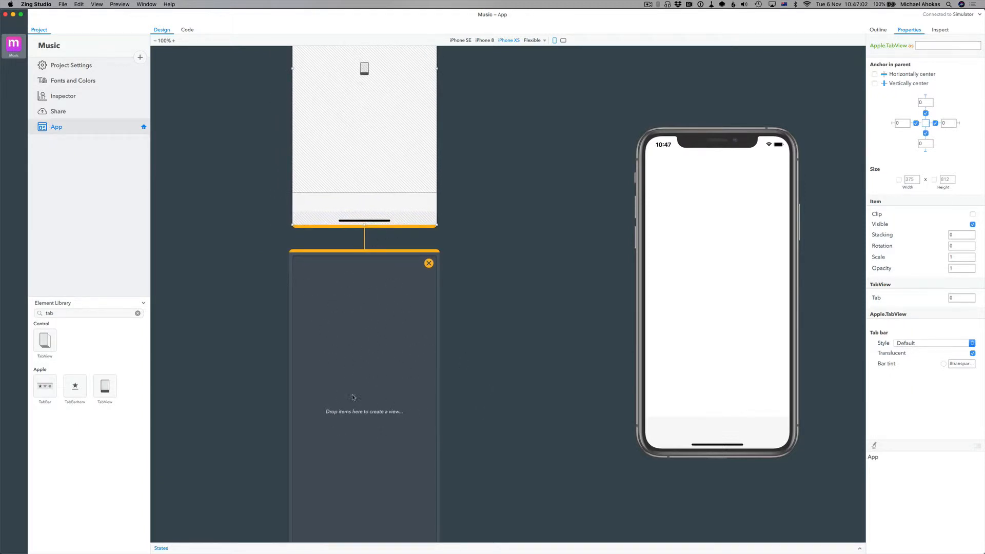
# - Create a new project element named Tab.Library
pyautogui.rightClick(67, 158)
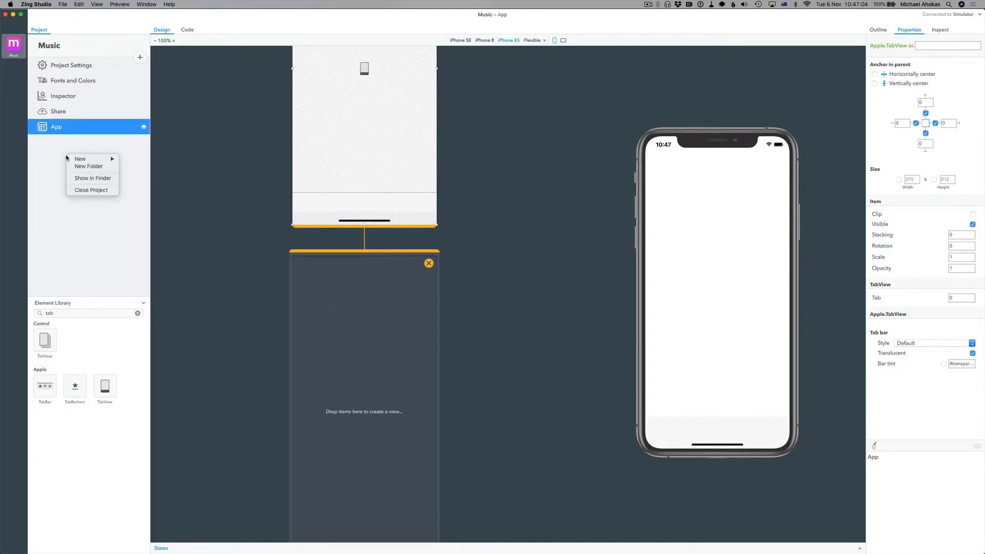
pyautogui.moveTo(97, 159)
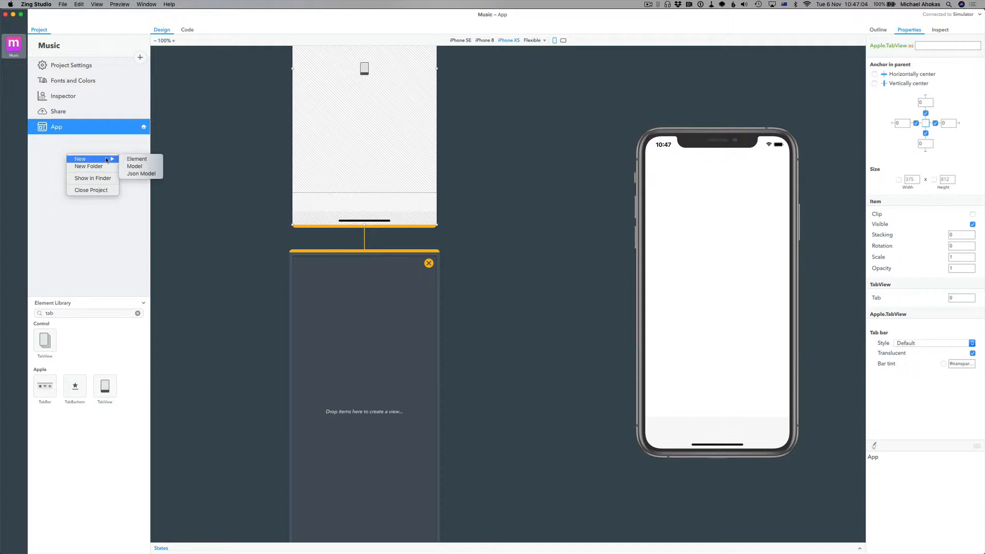
pyautogui.click(143, 160)
pyautogui.write('Tab')
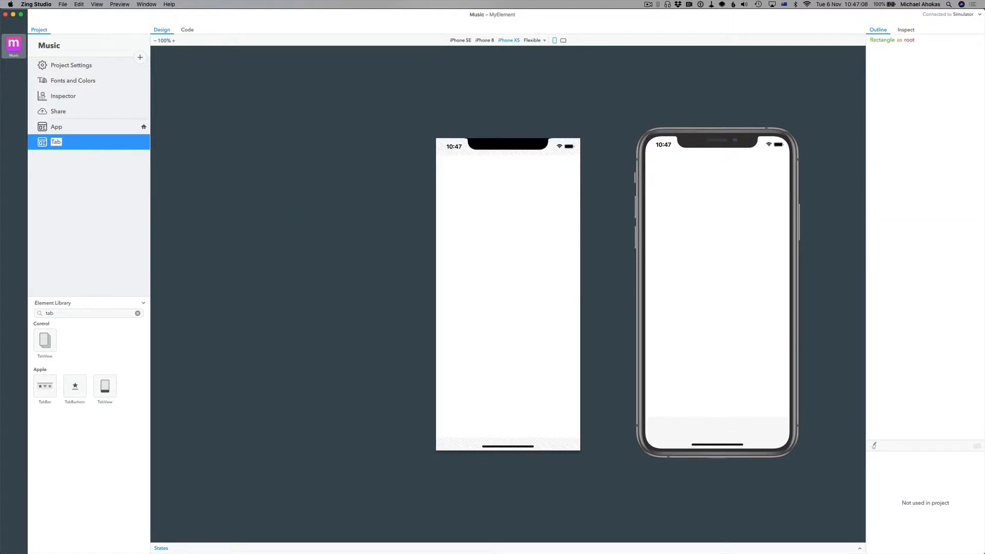
pyautogui.write('.Library')
pyautogui.press('Return')
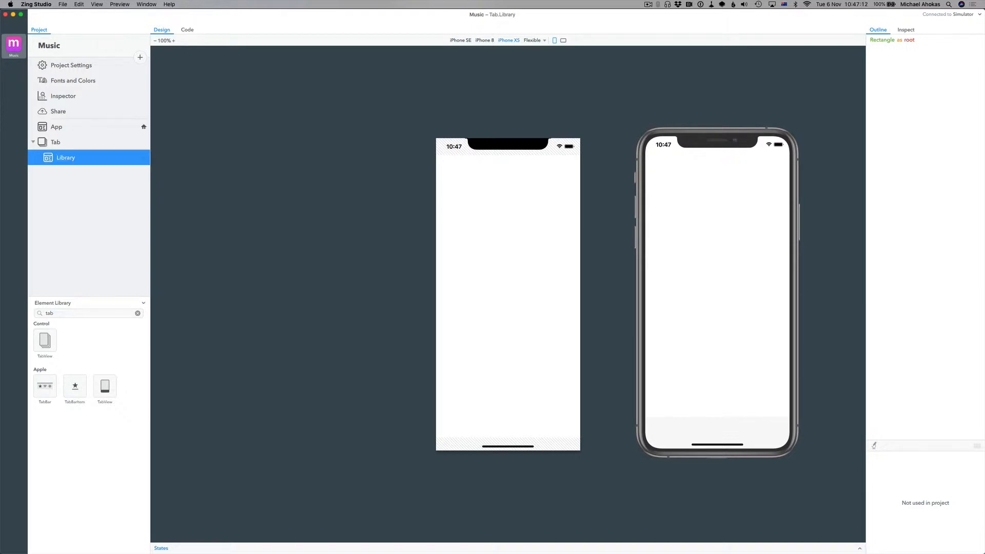
# - Add a new element named ForYou to the Tab group
pyautogui.rightClick(96, 144)
pyautogui.moveTo(123, 147)
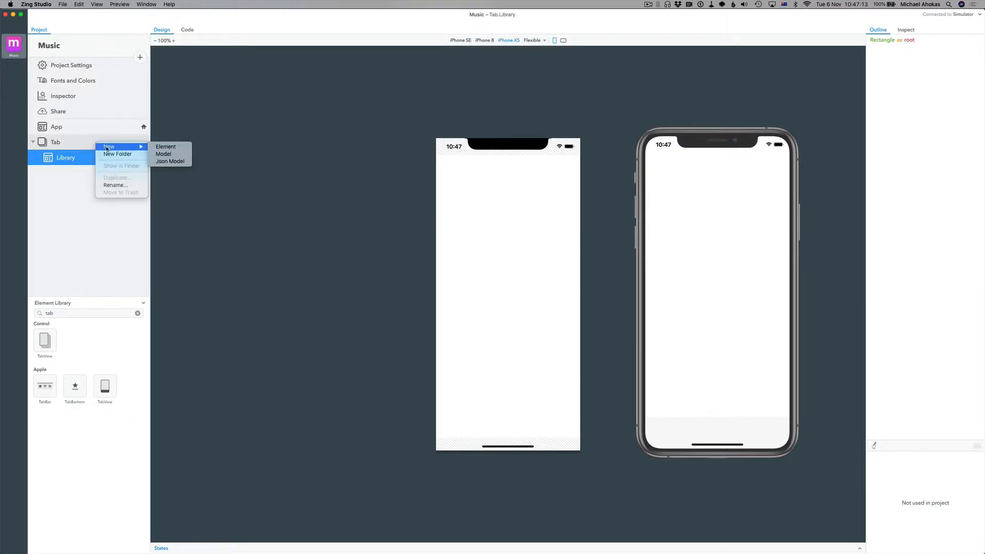
pyautogui.click(158, 148)
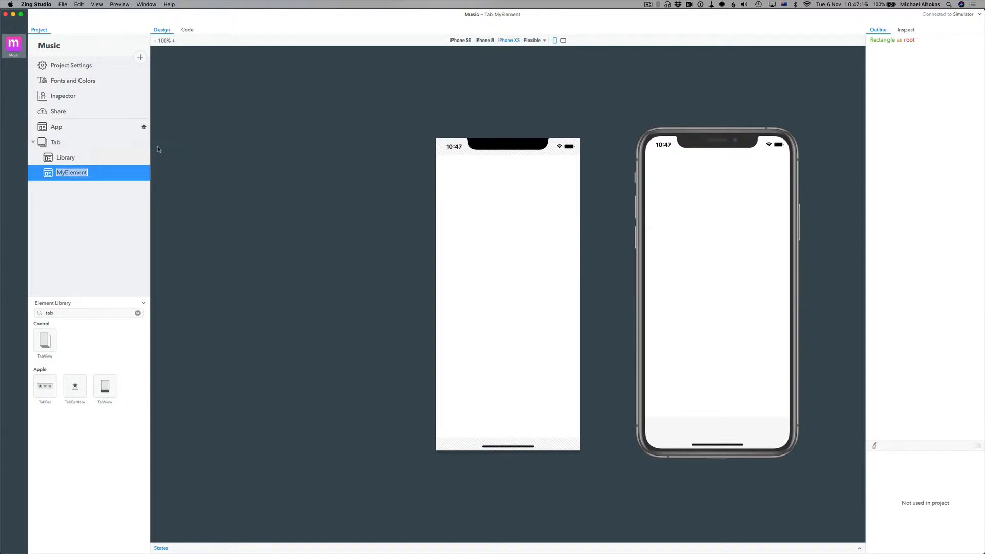
pyautogui.write('For You')
pyautogui.press('Return')
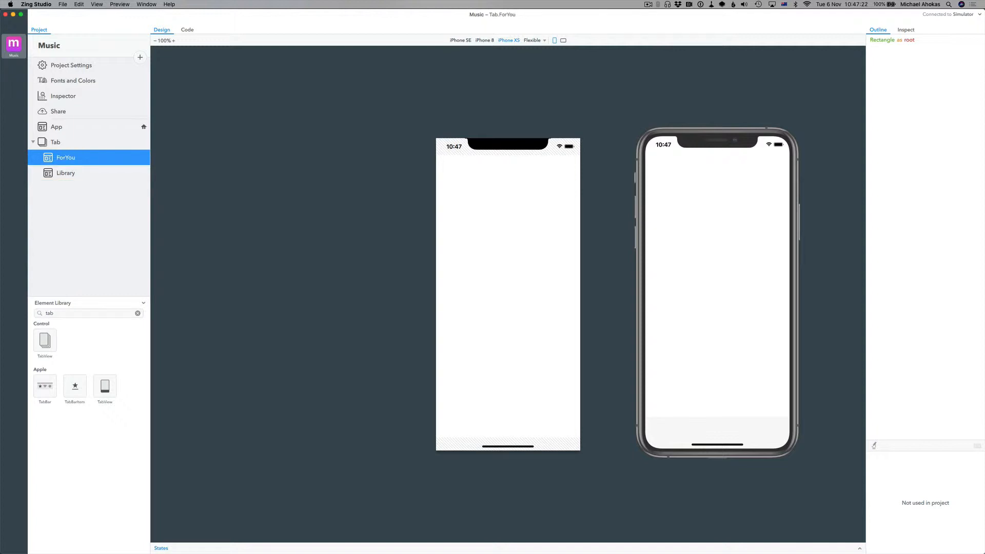
# - Add a new element named Browse to the Tab group
pyautogui.rightClick(65, 147)
pyautogui.moveTo(90, 149)
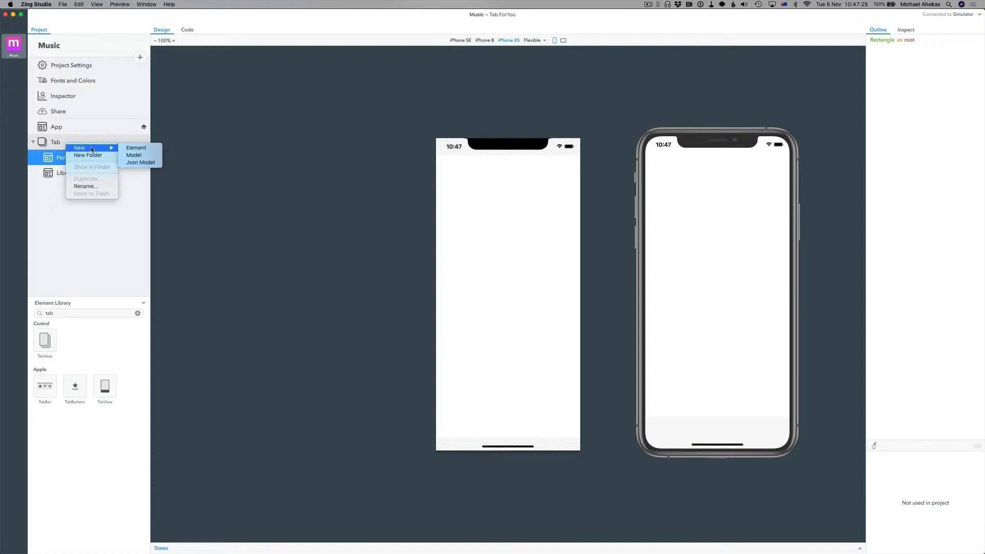
pyautogui.click(133, 149)
pyautogui.write('Browse')
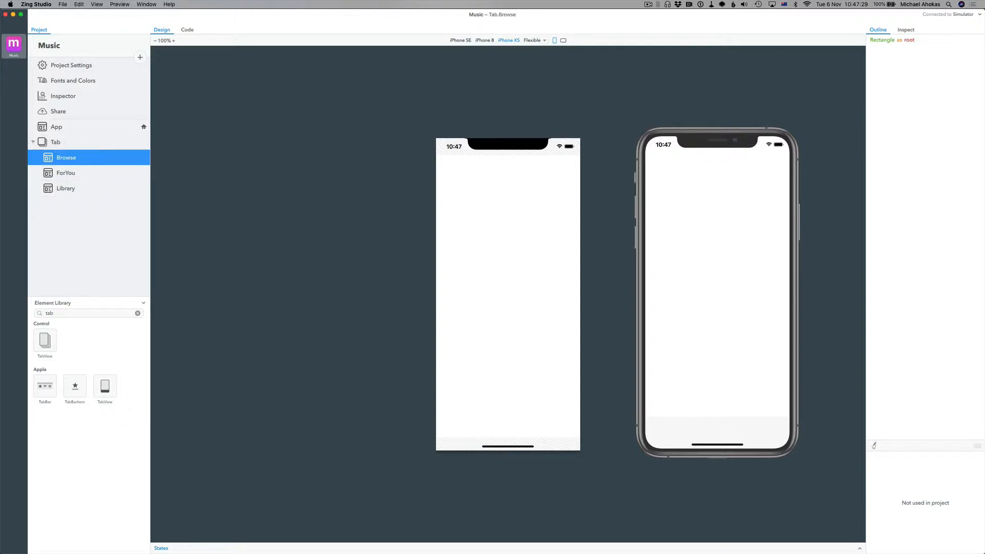
pyautogui.press('Return')
# - Add a new element named Radio to the Tab group
pyautogui.rightClick(132, 145)
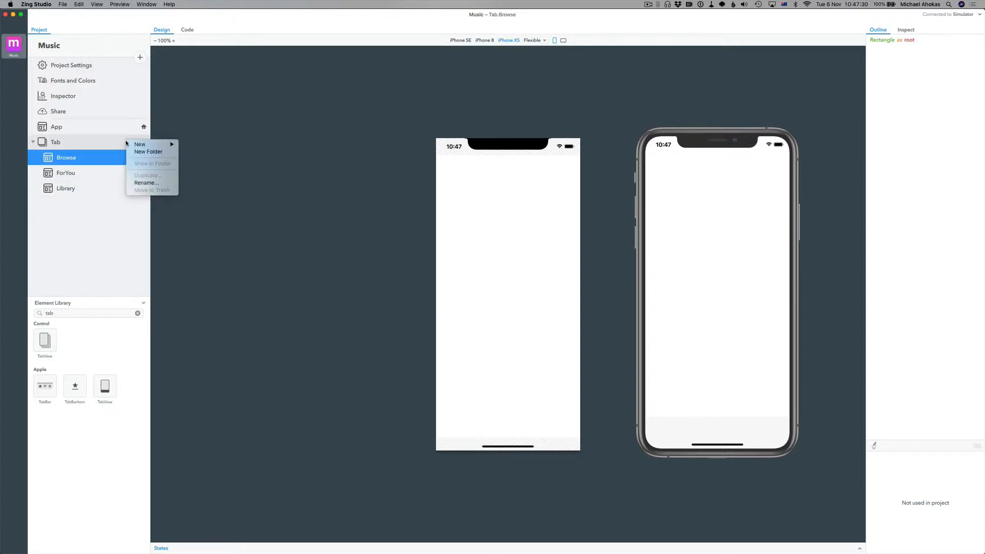
pyautogui.click(192, 144)
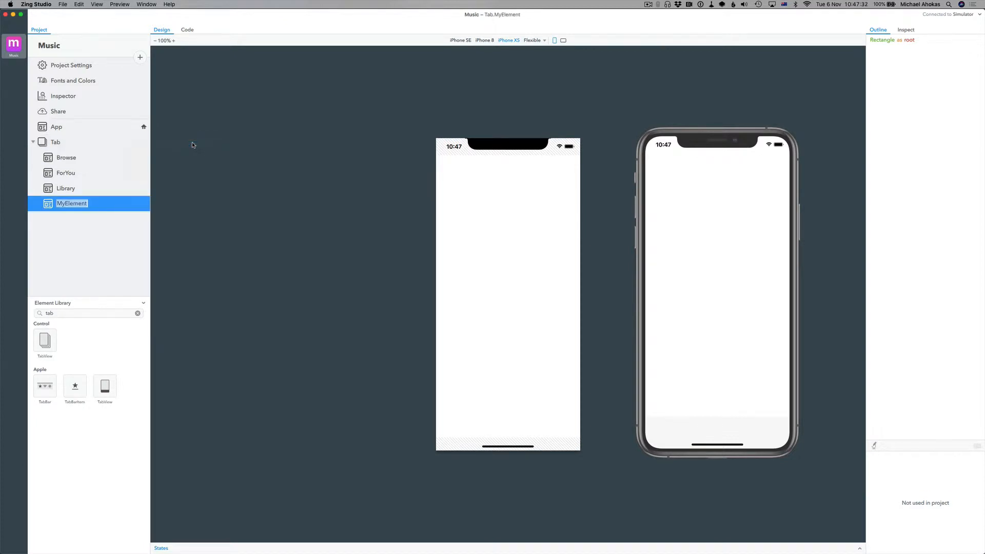
pyautogui.write('Radio')
pyautogui.press('Return')
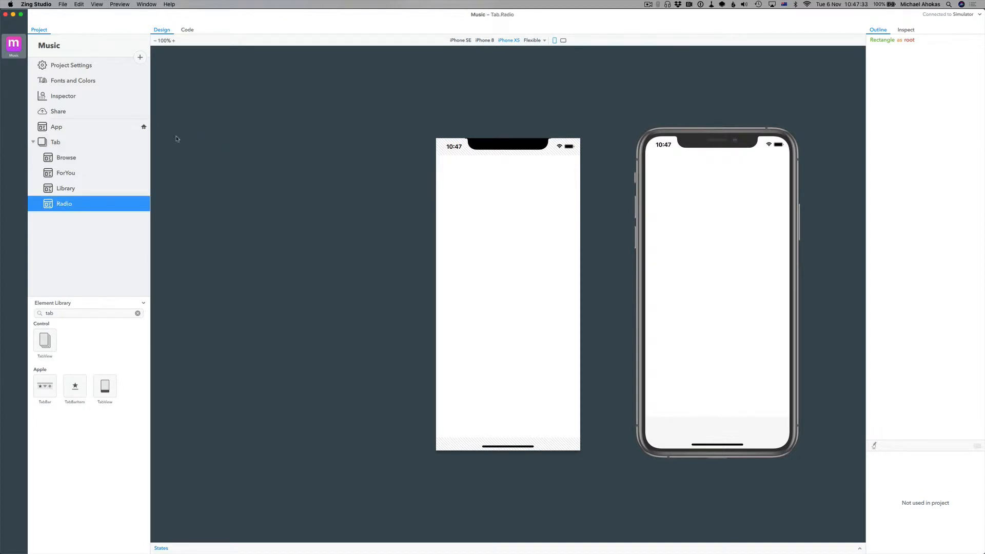
# - Add a new element named Search to the Tab group
pyautogui.rightClick(65, 143)
pyautogui.moveTo(105, 146)
pyautogui.click(140, 148)
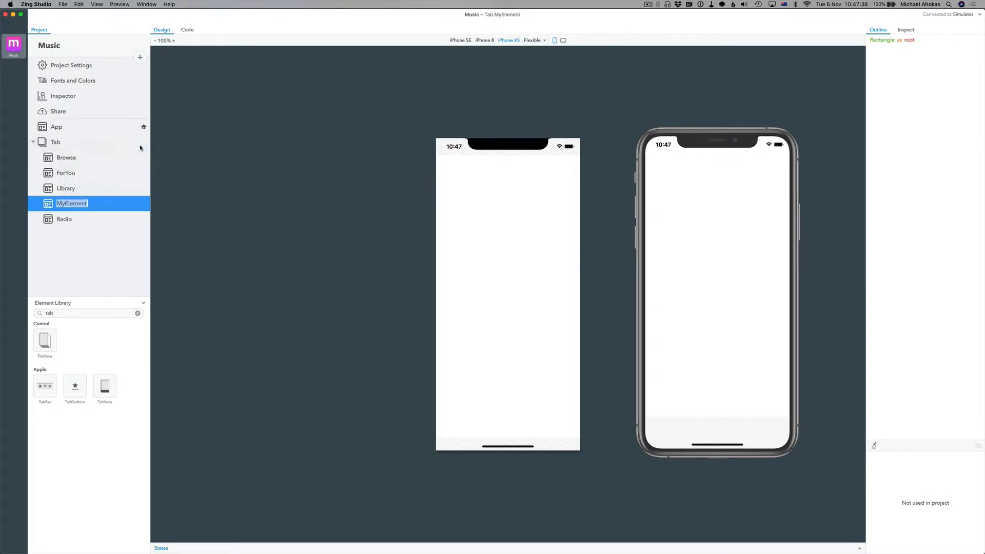
pyautogui.write('Search')
pyautogui.press('Return')
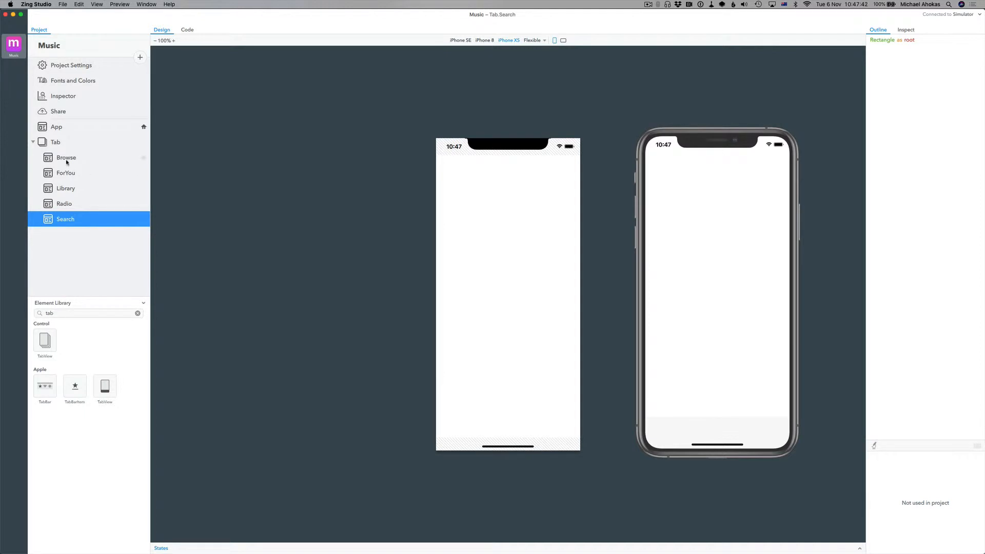
# - Open the App element and place Library and ForYou as the first two views of its TabView
pyautogui.click(57, 129)
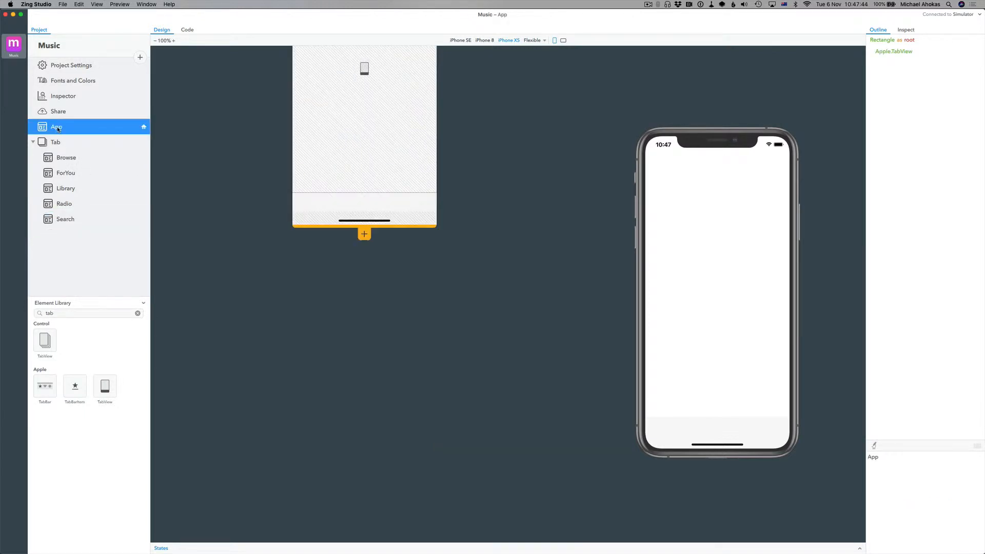
pyautogui.click(365, 234)
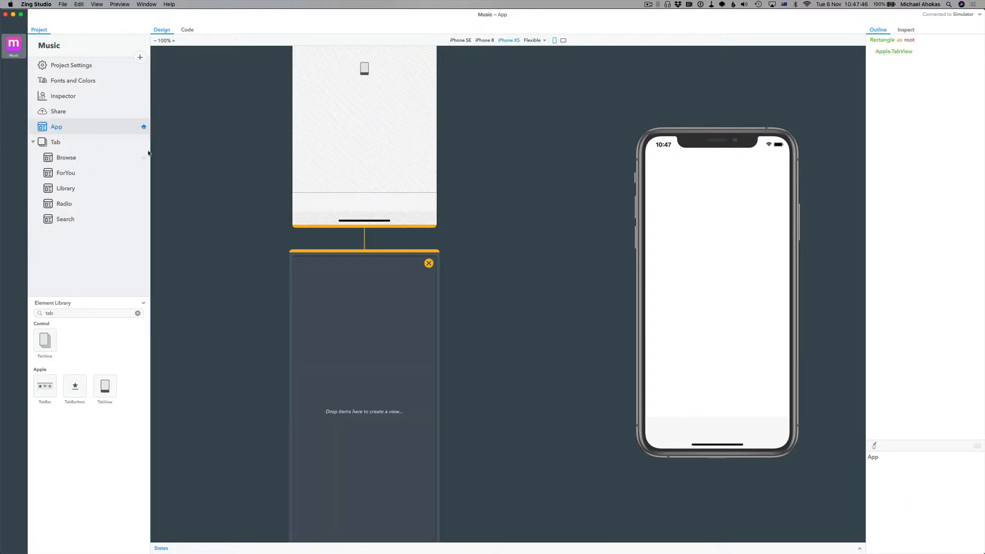
pyautogui.moveTo(62, 187); pyautogui.dragTo(325, 284)
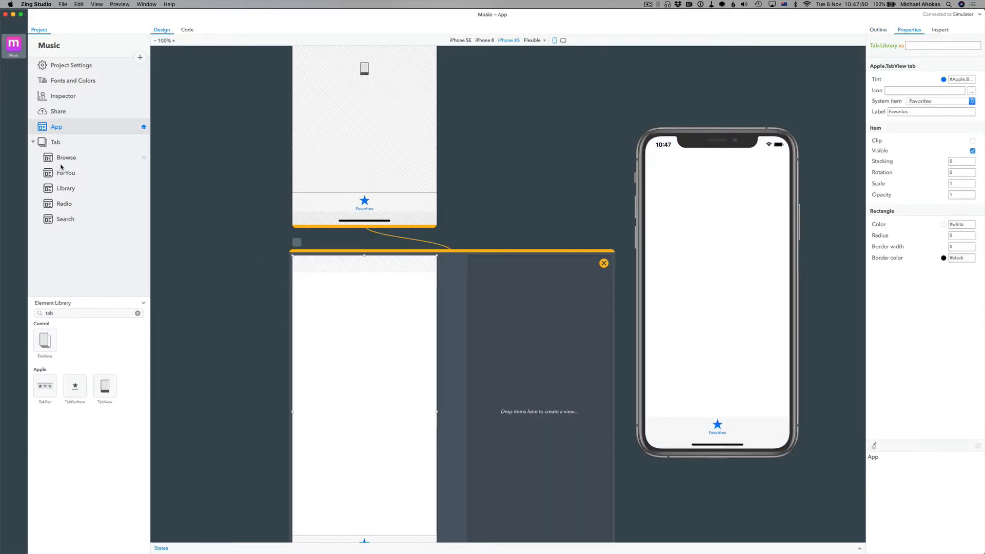
pyautogui.moveTo(66, 160); pyautogui.dragTo(534, 387)
# - Place the Browse, Radio and Search elements as the third, fourth and fifth views of the TabView
pyautogui.hscroll(5, 535, 382)
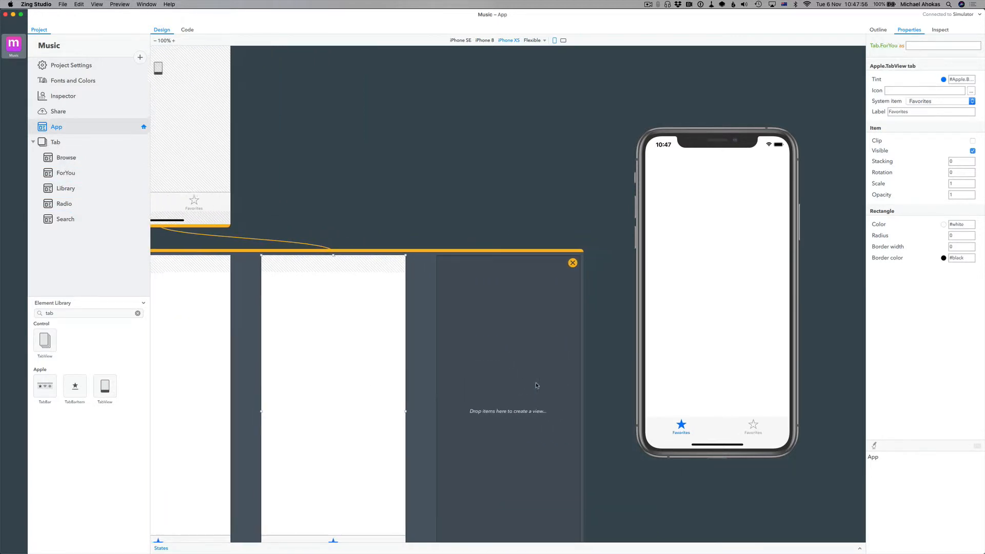
pyautogui.scroll(-5, 535, 383)
pyautogui.scroll(-3, 536, 385)
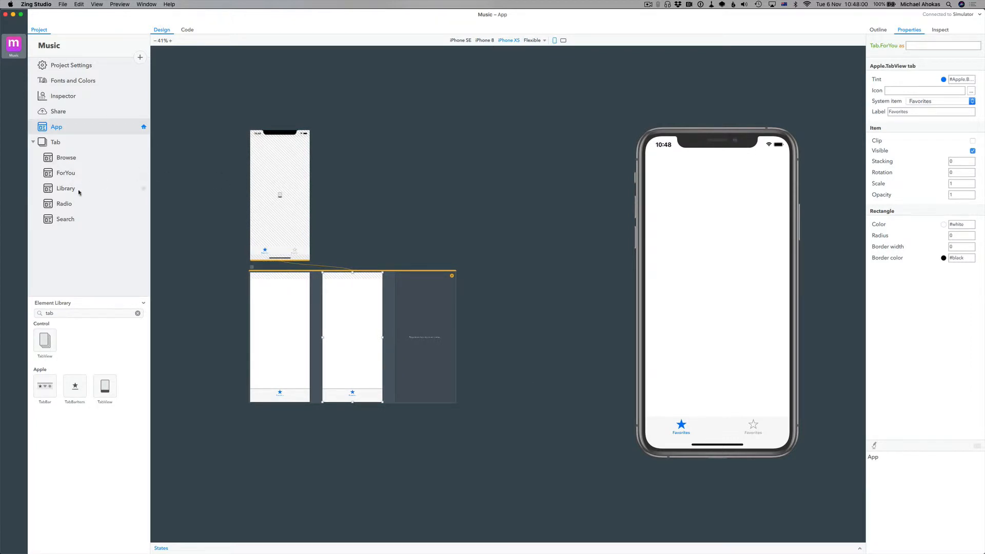
pyautogui.moveTo(66, 158); pyautogui.dragTo(425, 337)
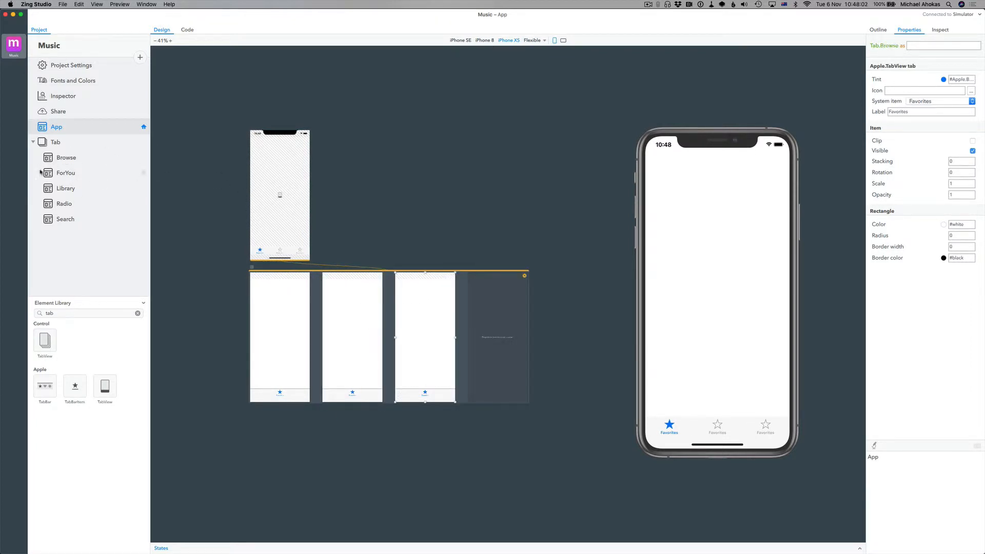
pyautogui.moveTo(61, 202); pyautogui.dragTo(490, 326)
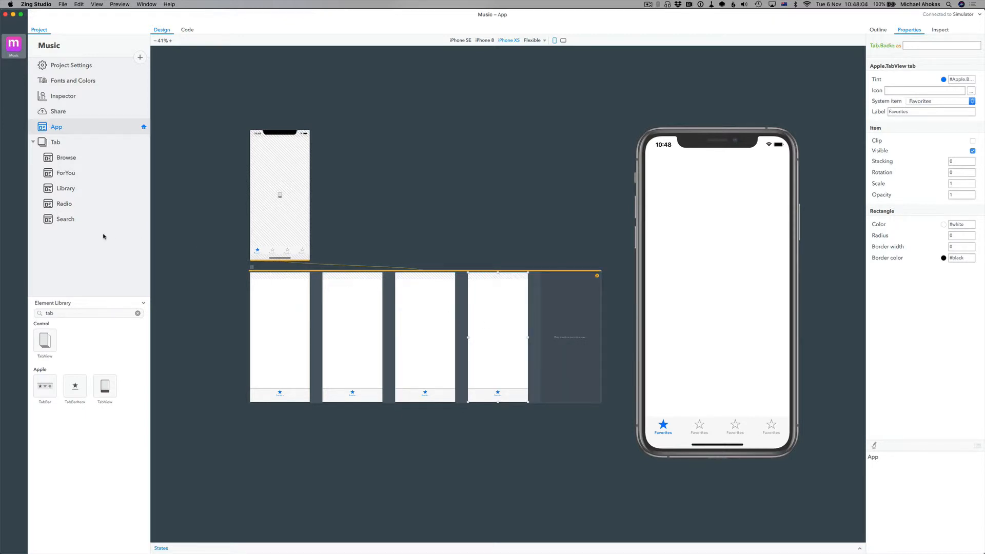
pyautogui.moveTo(74, 225); pyautogui.dragTo(556, 315)
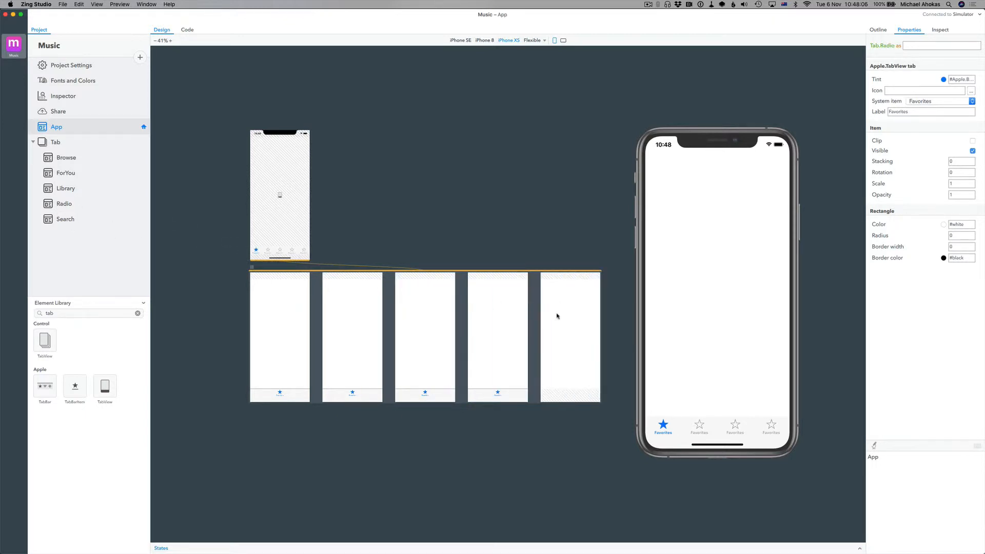
# - Close the empty placeholder slot after the fifth view in the TabView's row of views
pyautogui.click(672, 375)
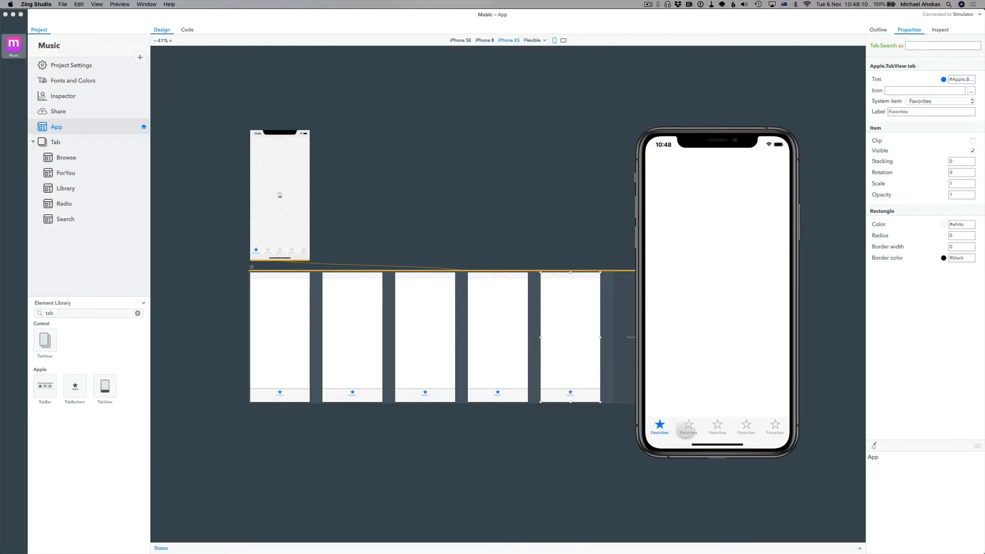
pyautogui.hscroll(3, 587, 276)
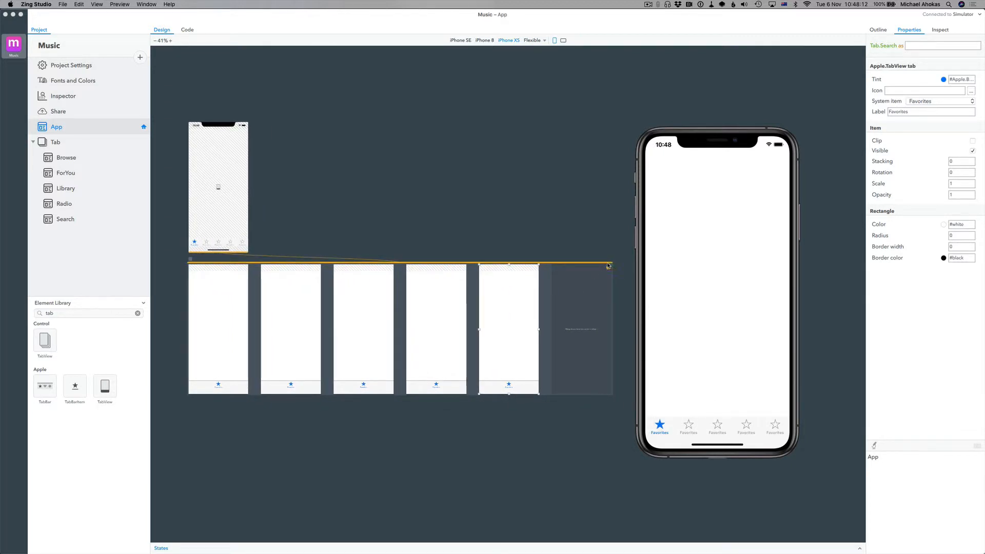
pyautogui.click(607, 267)
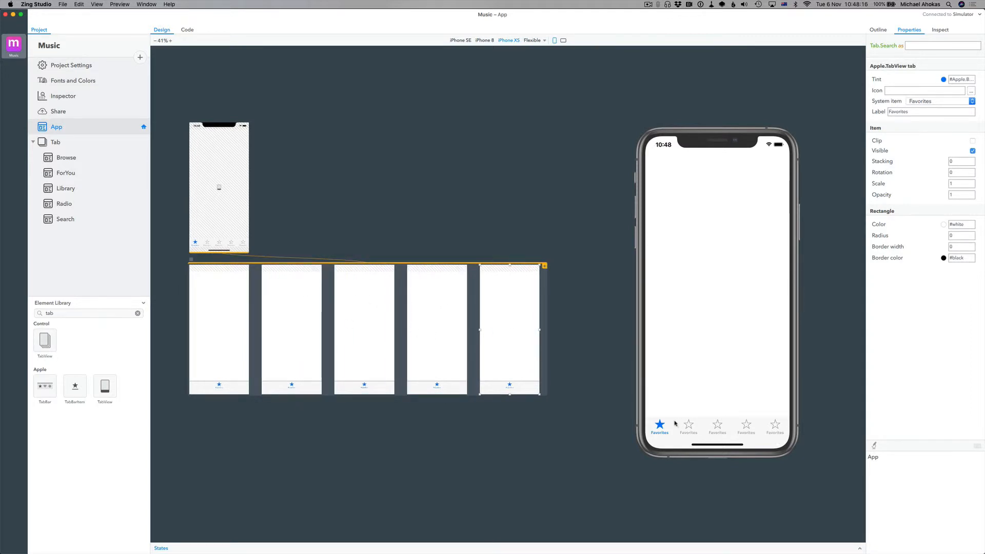
# - Test the tab bar in the phone preview by switching to the second, third and fifth tabs and back to the first
pyautogui.click(691, 429)
pyautogui.click(717, 427)
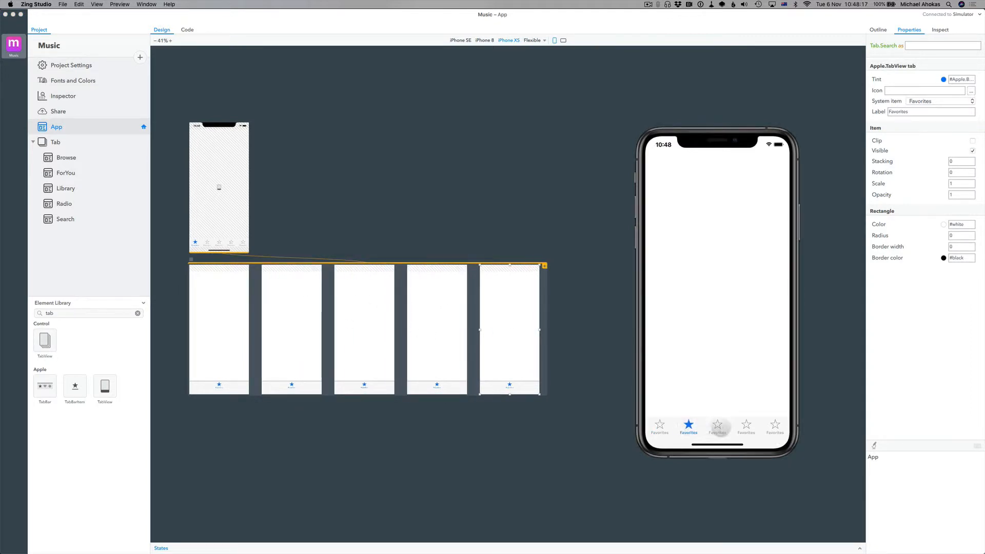
pyautogui.click(774, 427)
pyautogui.click(659, 427)
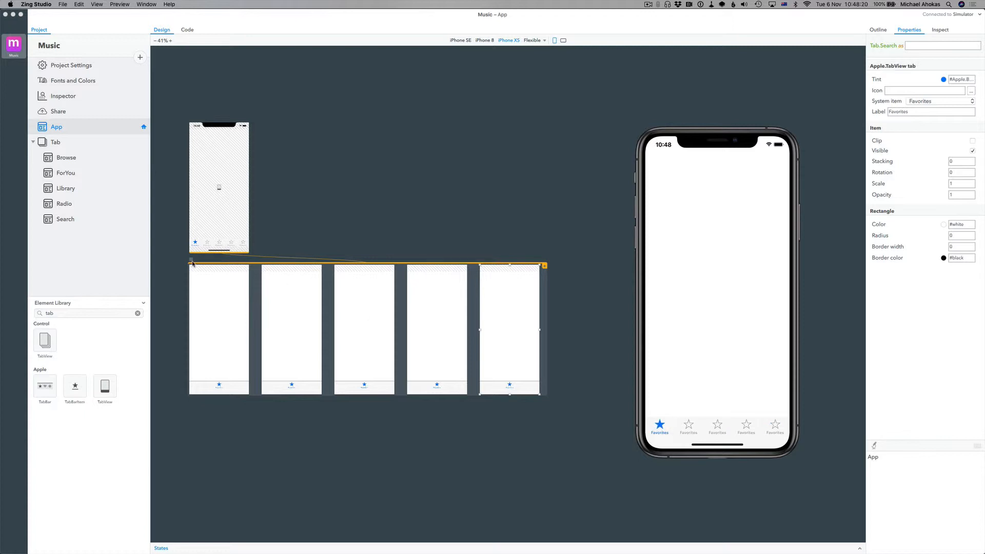
# - Rename the first tab's label in the App element's tab bar to "Library"
pyautogui.click(196, 237)
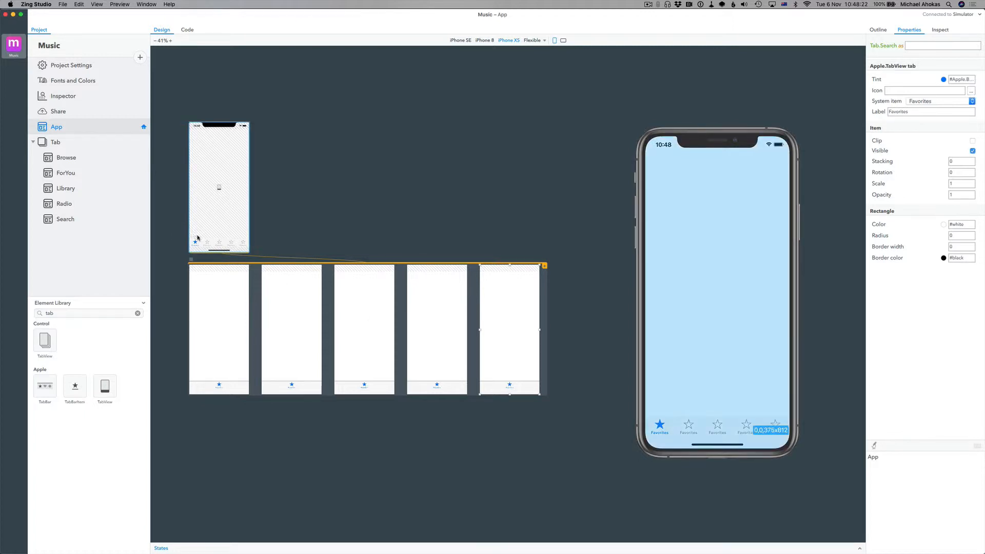
pyautogui.scroll(5, 191, 230)
pyautogui.scroll(-3, 192, 233)
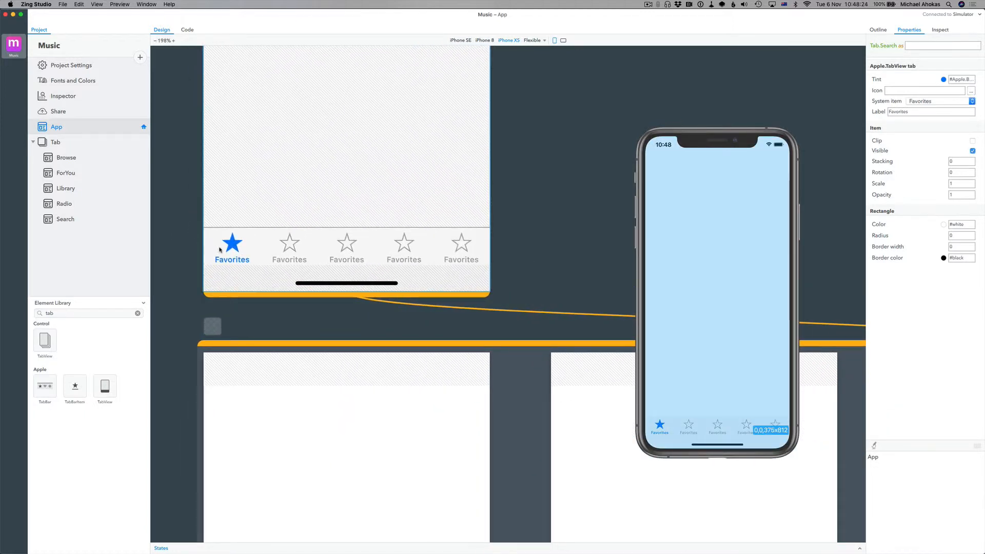
pyautogui.scroll(3, 225, 264)
pyautogui.click(226, 267)
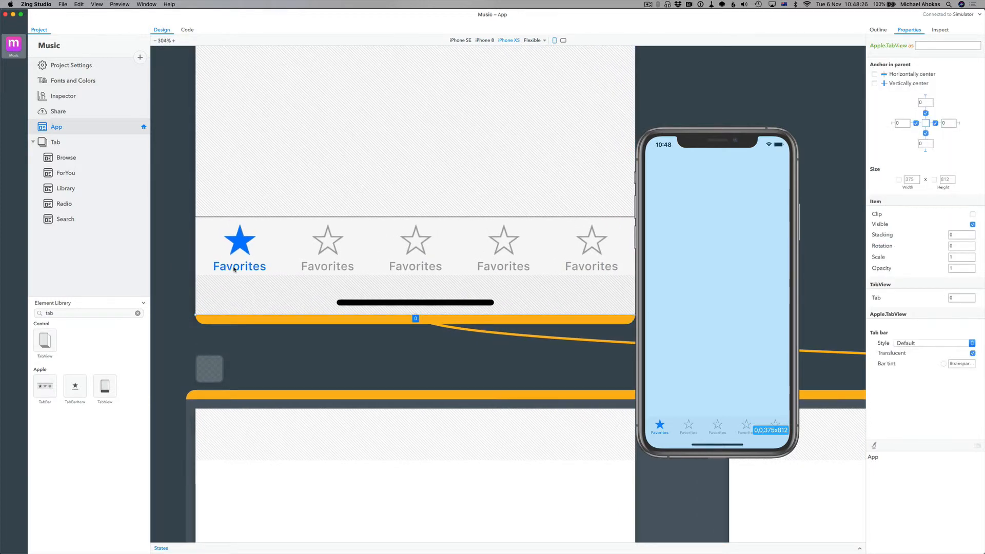
pyautogui.doubleClick(234, 267)
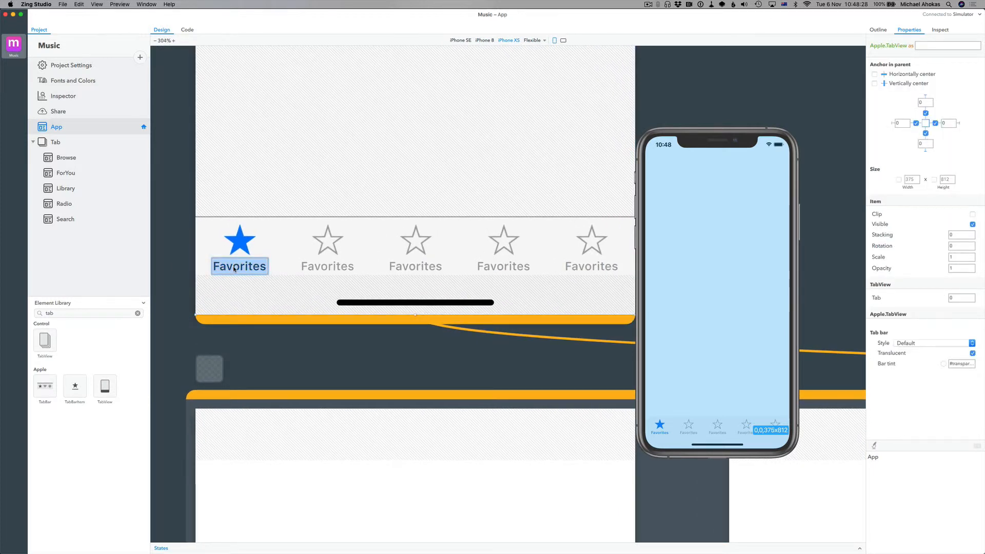
pyautogui.write('Lib')
pyautogui.press('BackSpace')
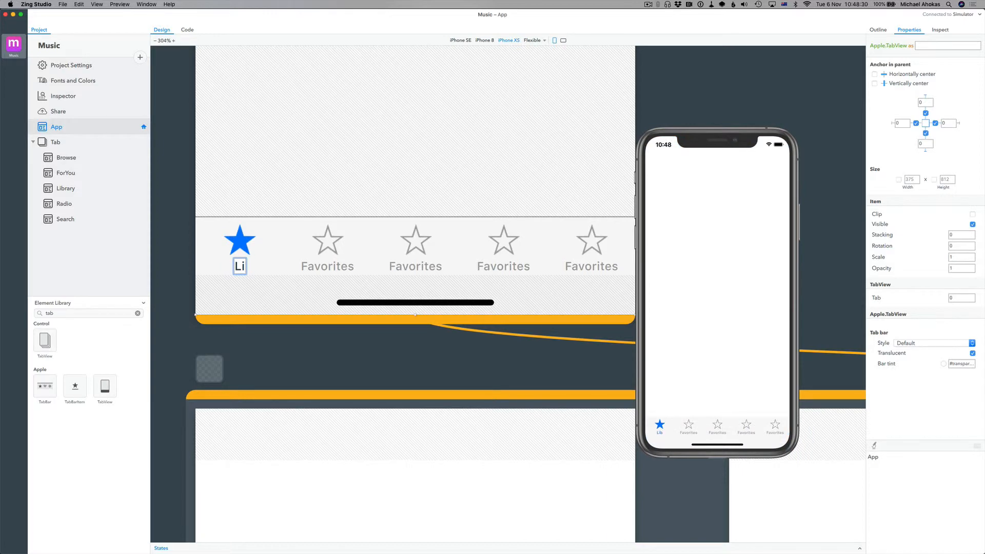
pyautogui.write('brary')
pyautogui.press('Return')
# - Rename the tab label beneath the ForYou view to "For You"
pyautogui.scroll(-5, 332, 324)
pyautogui.scroll(-10, 332, 324)
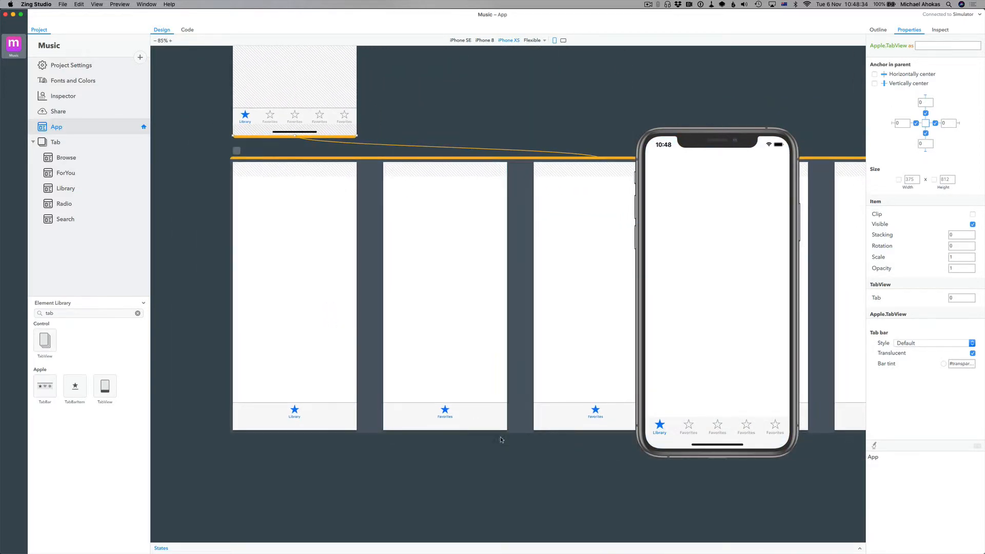
pyautogui.scroll(5, 496, 436)
pyautogui.scroll(3, 365, 380)
pyautogui.click(347, 380)
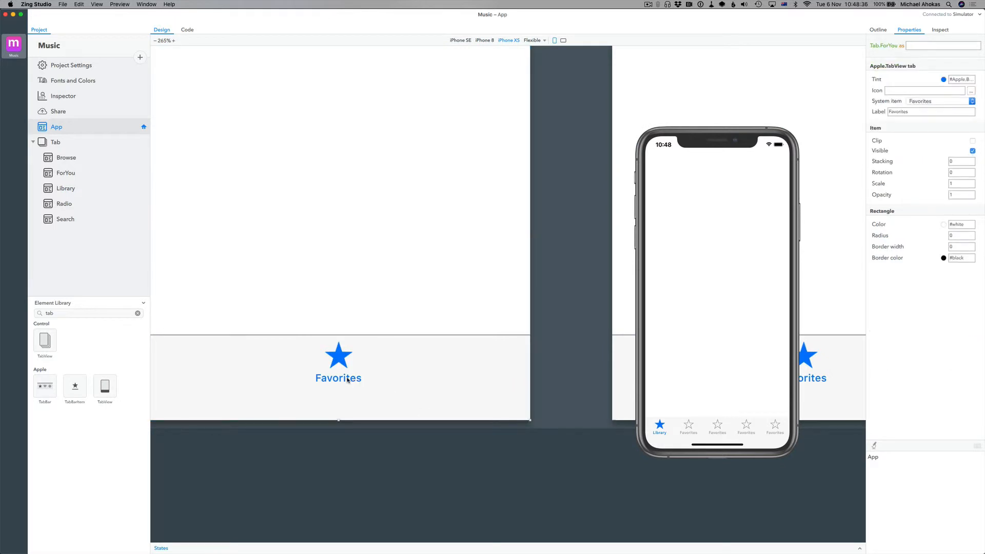
pyautogui.doubleClick(327, 378)
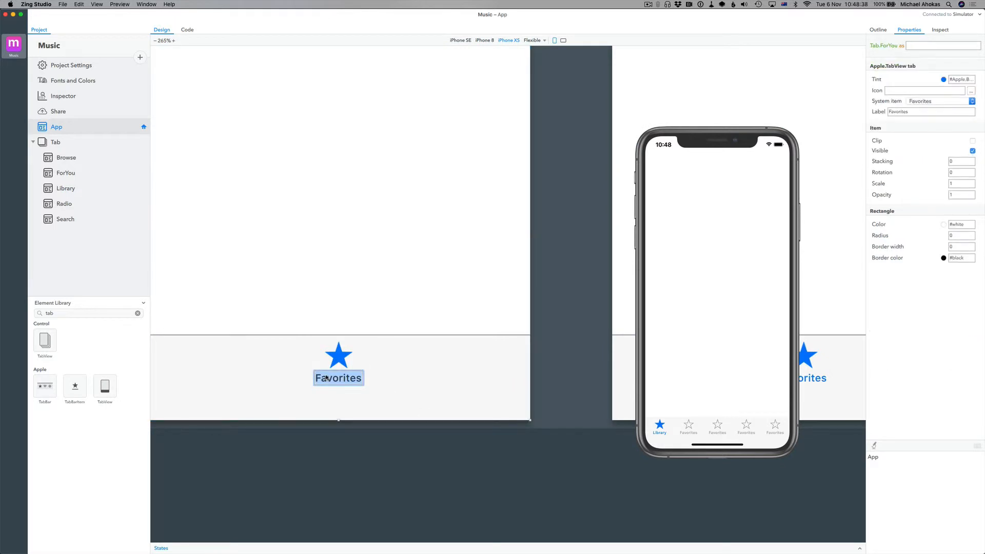
pyautogui.write('For You')
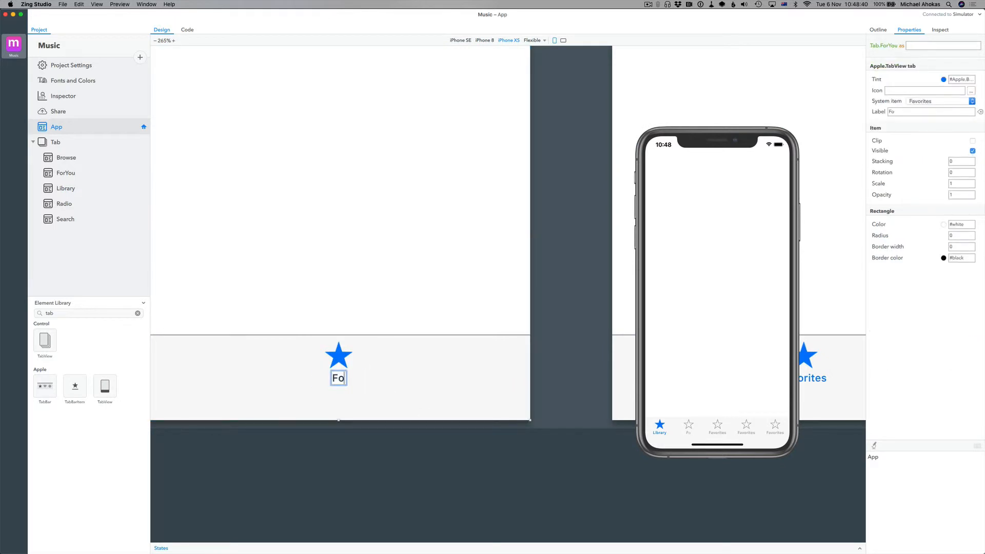
pyautogui.click(396, 447)
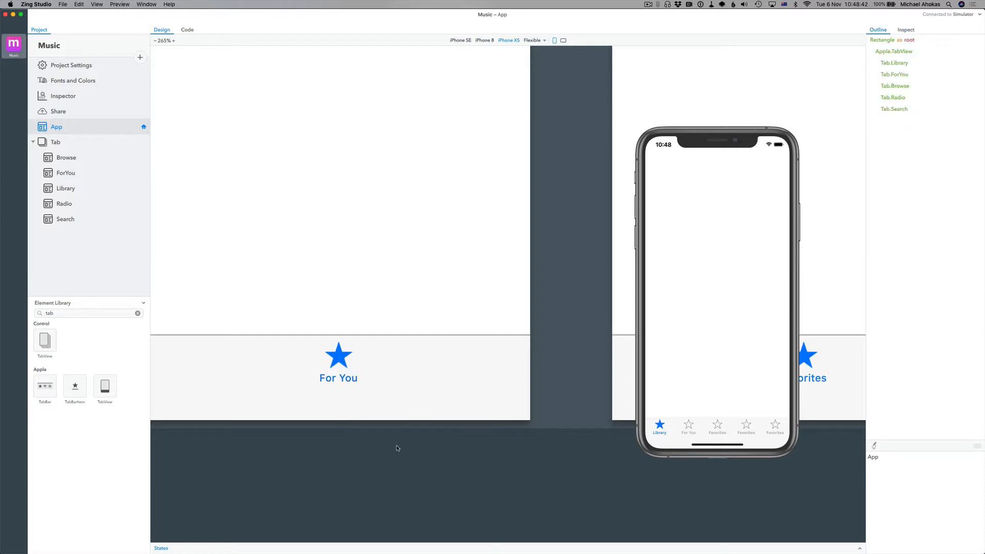
# - Select the Browse view and set its tab label property to "Browse"
pyautogui.hscroll(5, 396, 447)
pyautogui.scroll(-5, 385, 477)
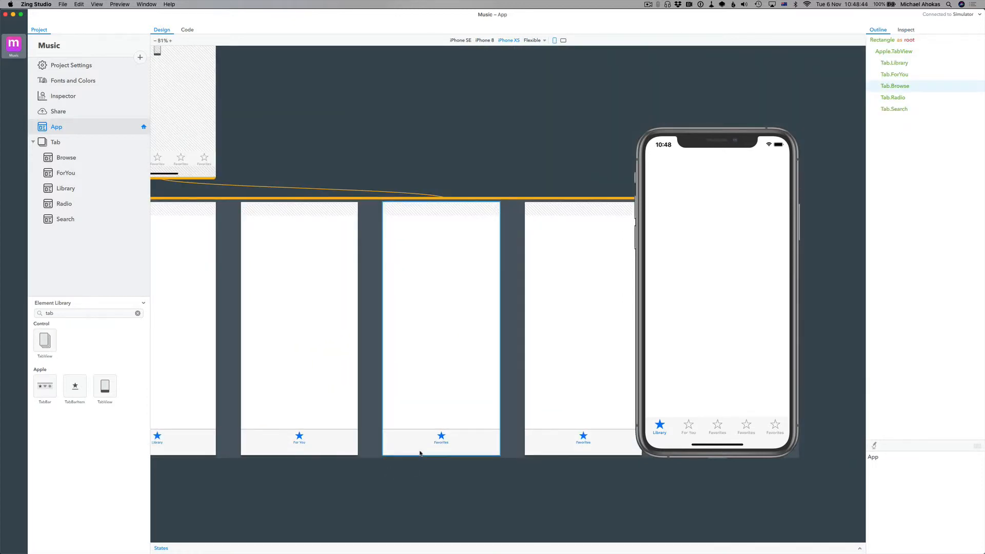
pyautogui.click(453, 442)
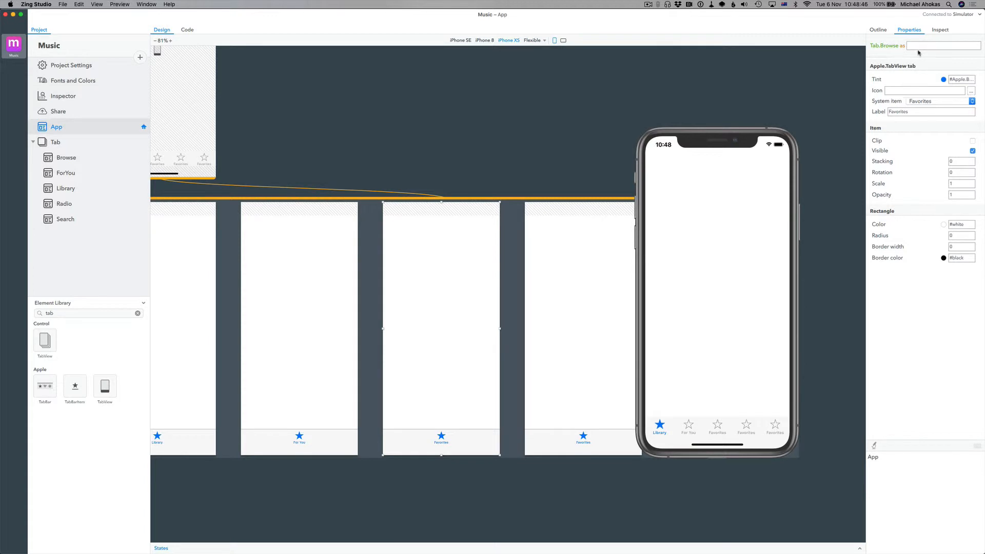
pyautogui.doubleClick(919, 112)
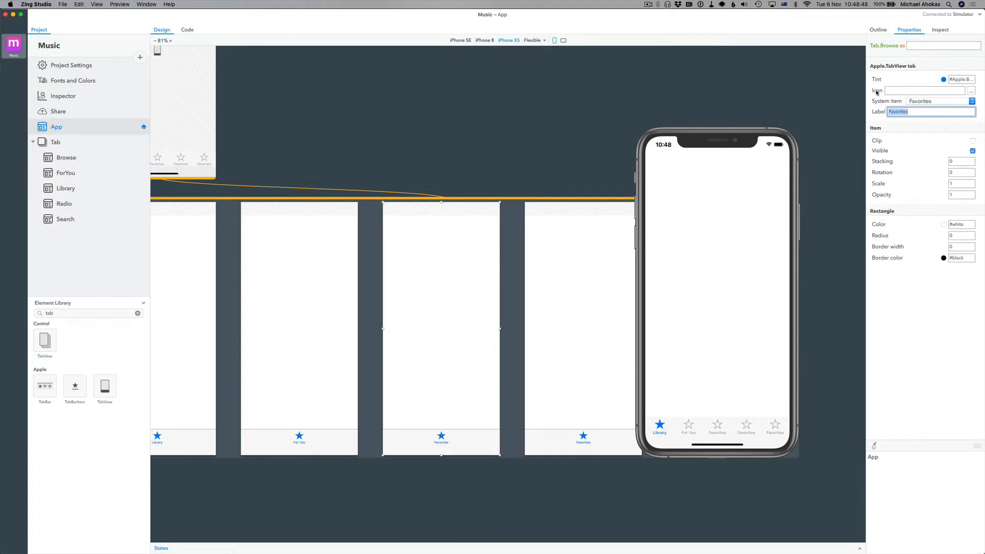
pyautogui.write('Brwosse')
pyautogui.press('Return')
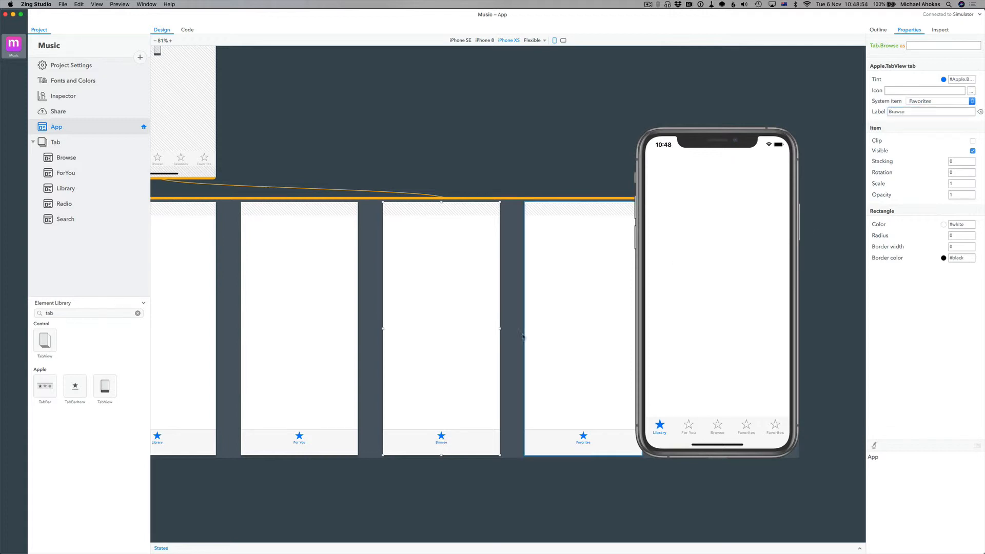
# - In the App element's code, copy the Browse label line into Tab.Radio and change its text to "Radio"
pyautogui.hscroll(5, 477, 376)
pyautogui.click(477, 376)
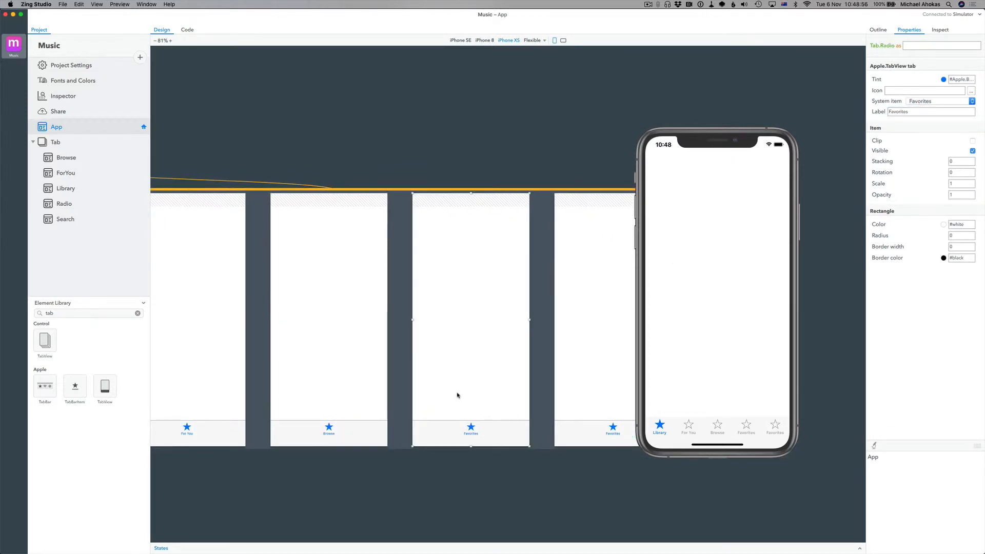
pyautogui.click(183, 31)
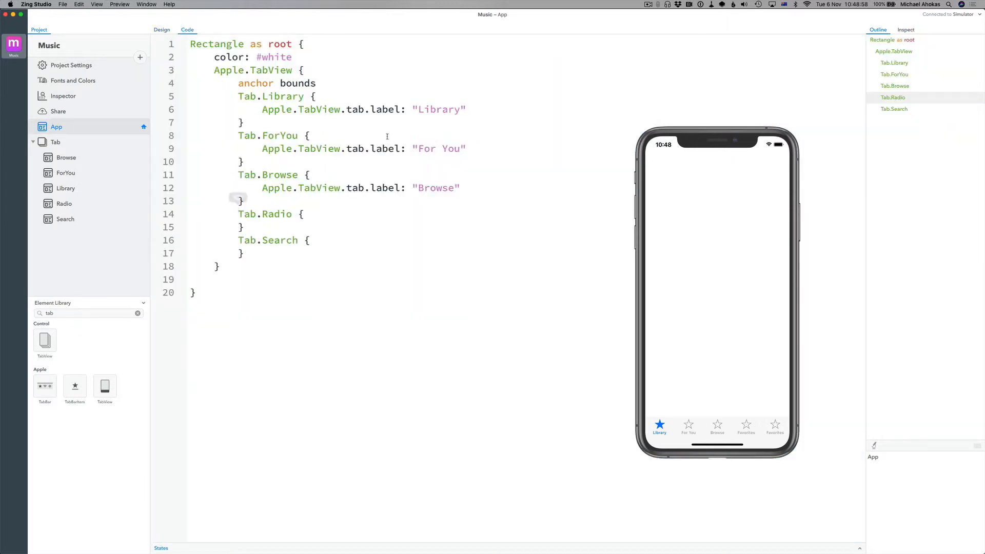
pyautogui.tripleClick(384, 188)
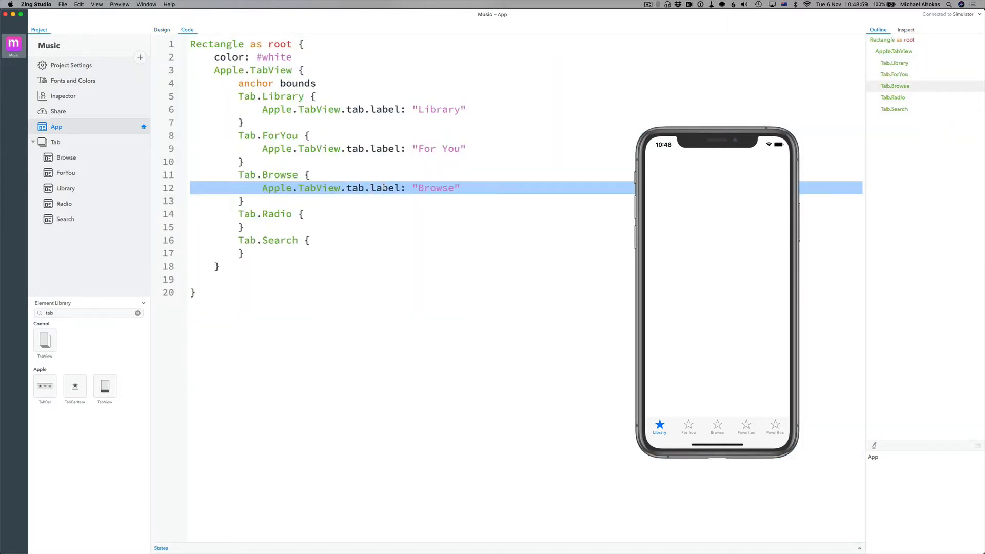
pyautogui.press('cmd+c')
pyautogui.click(332, 212)
pyautogui.press('Return')
pyautogui.press('cmd+v')
pyautogui.press('BackSpace')
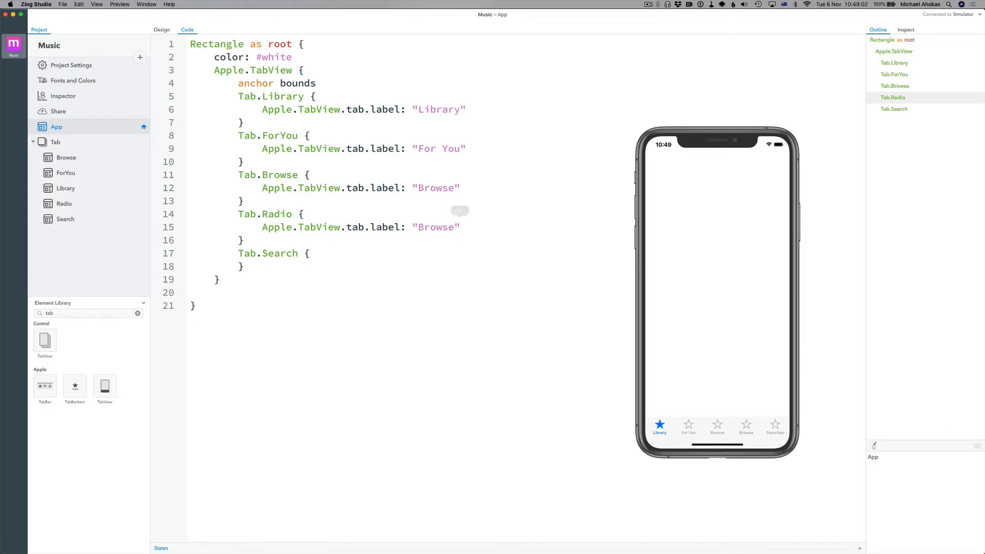
pyautogui.doubleClick(440, 228)
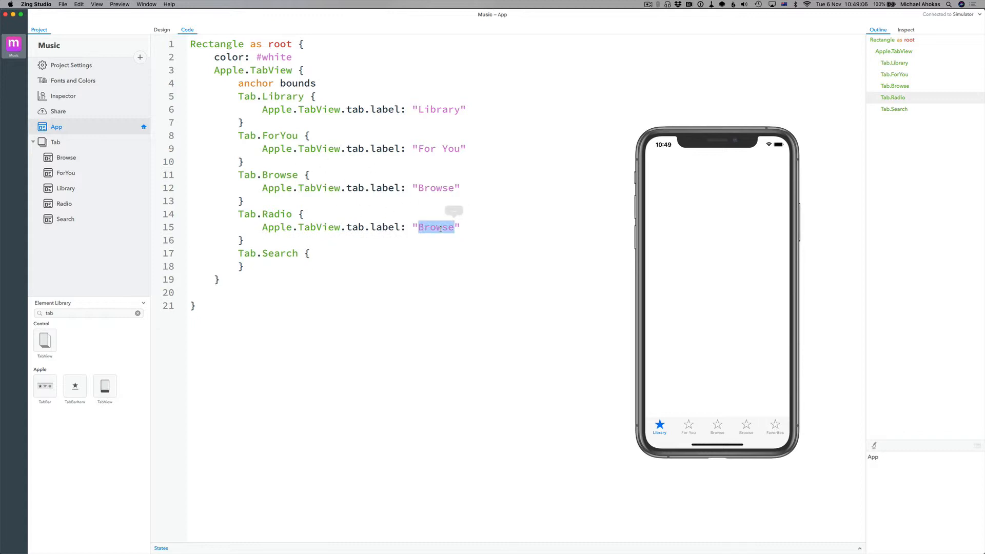
pyautogui.write('Radio')
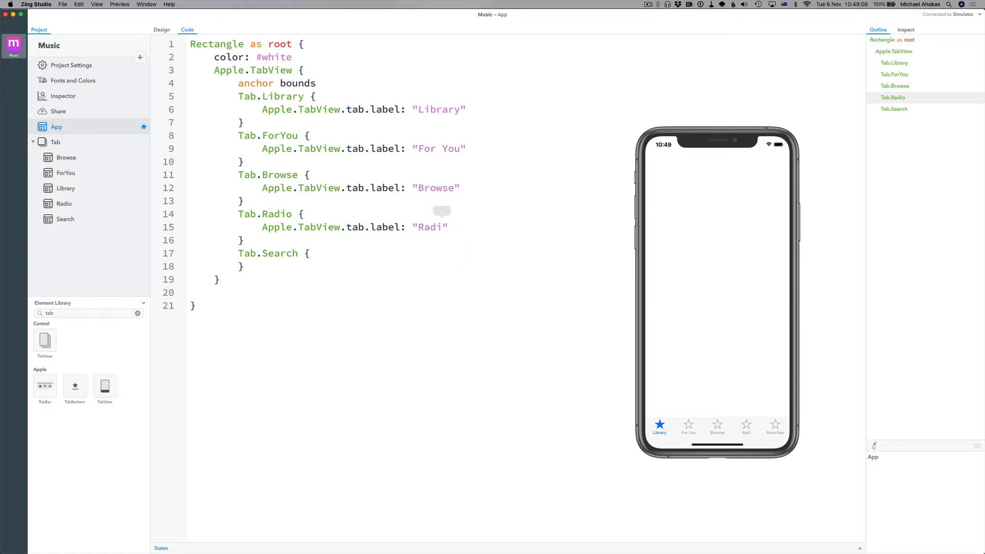
# - Paste the copied tab label line into Tab.Search and change its text to "Search"
pyautogui.click(355, 255)
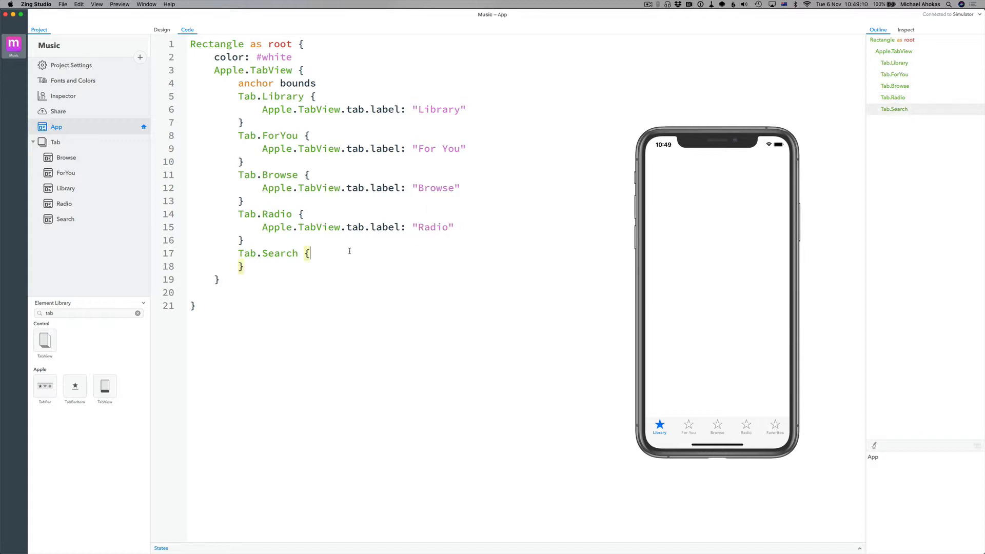
pyautogui.press('Return')
pyautogui.press('super+v')
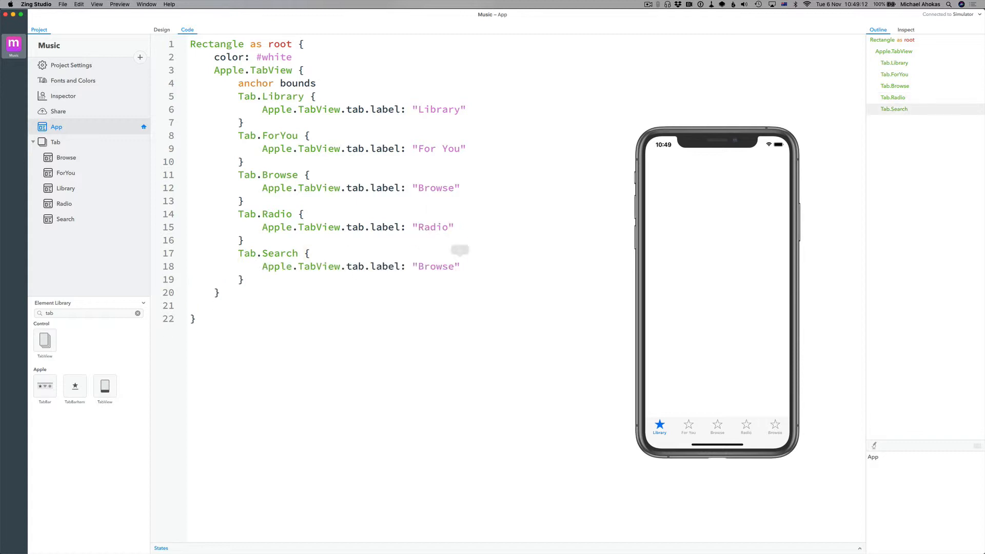
pyautogui.doubleClick(436, 270)
pyautogui.write('Seach')
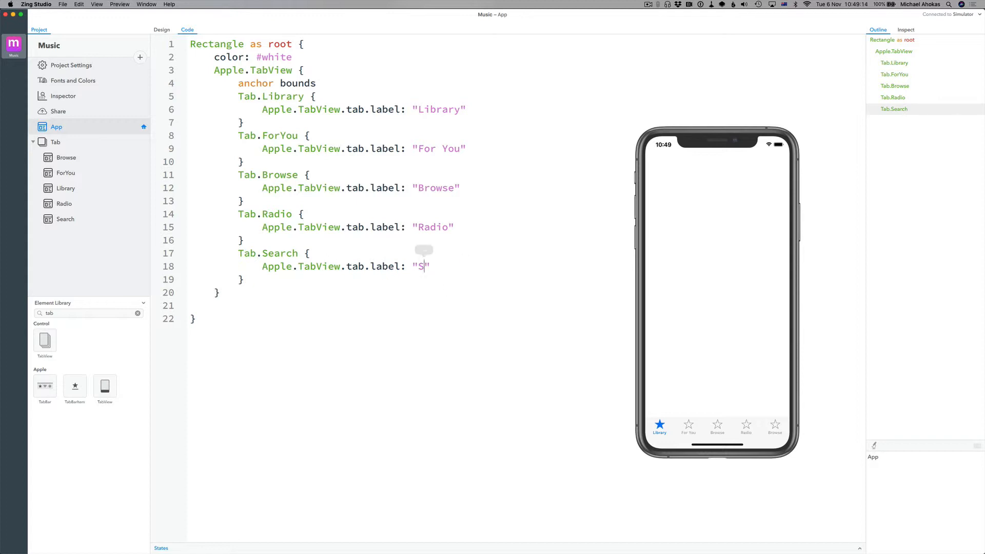
pyautogui.press('Left')
pyautogui.press('Left')
pyautogui.write('r')
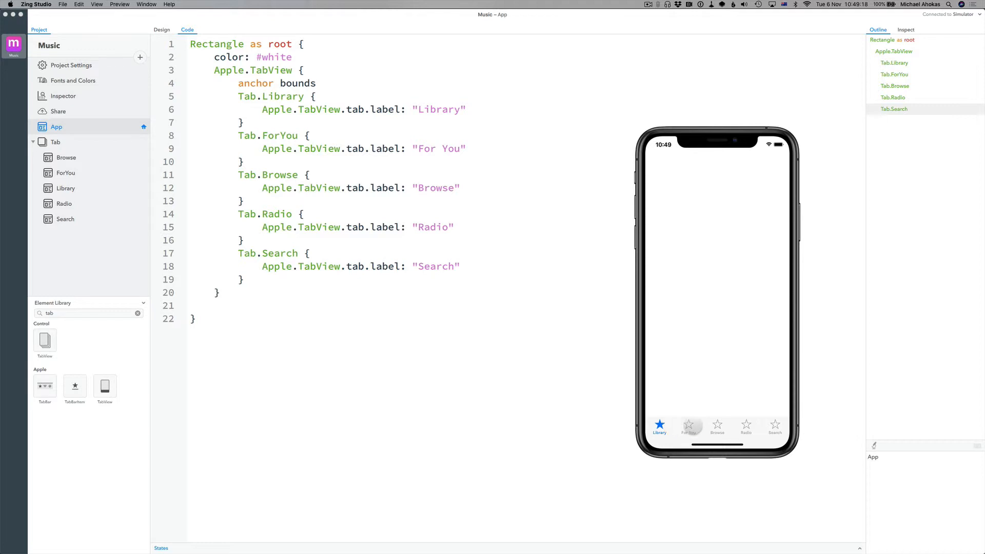
# - Check the For You, Browse, Radio and Library tabs in the phone preview, and return to the App element's design view
pyautogui.click(690, 426)
pyautogui.click(717, 425)
pyautogui.click(746, 426)
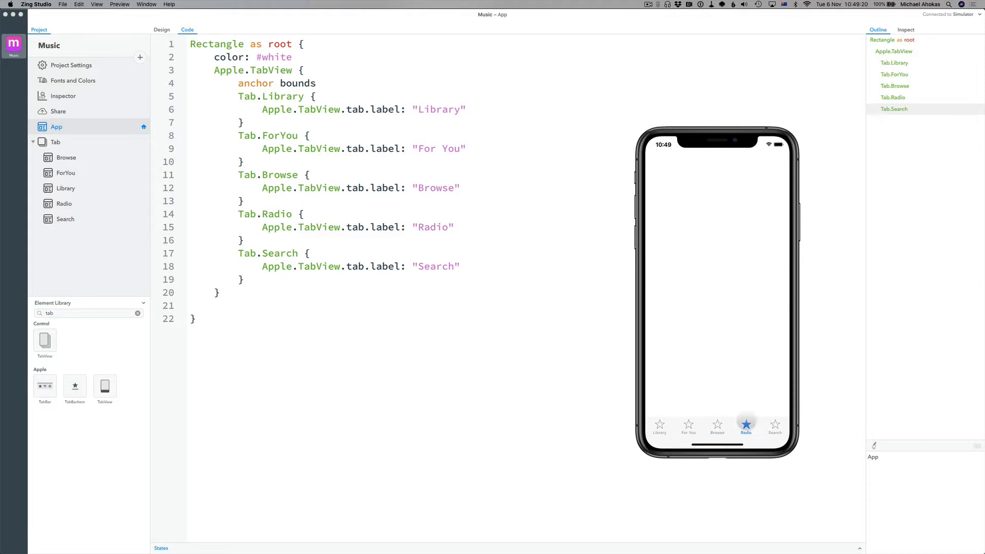
pyautogui.click(661, 425)
pyautogui.click(162, 30)
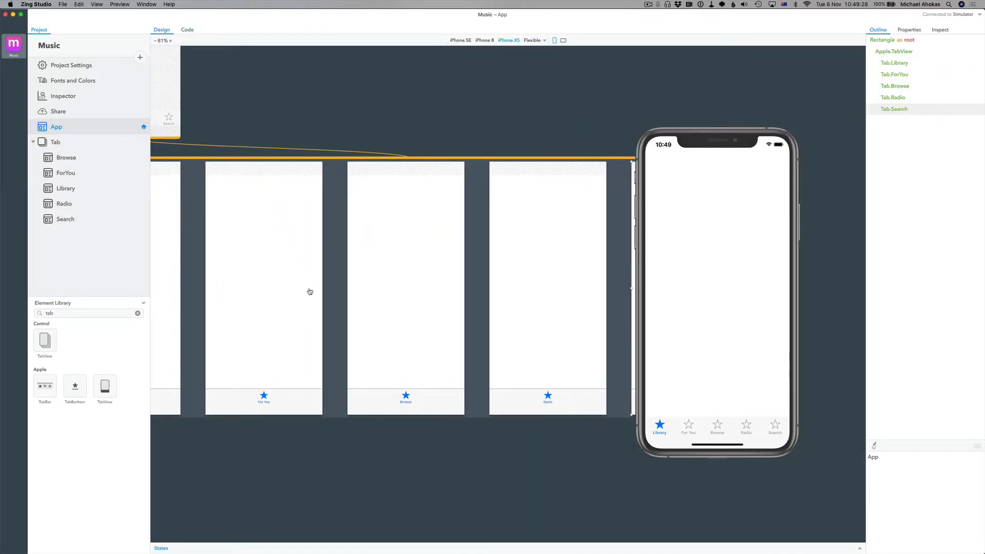
# - Import browse.png, for-you.png, library.png and radio.png from Finder into the Music project, and open browse.png for viewing
pyautogui.press('super+Tab')
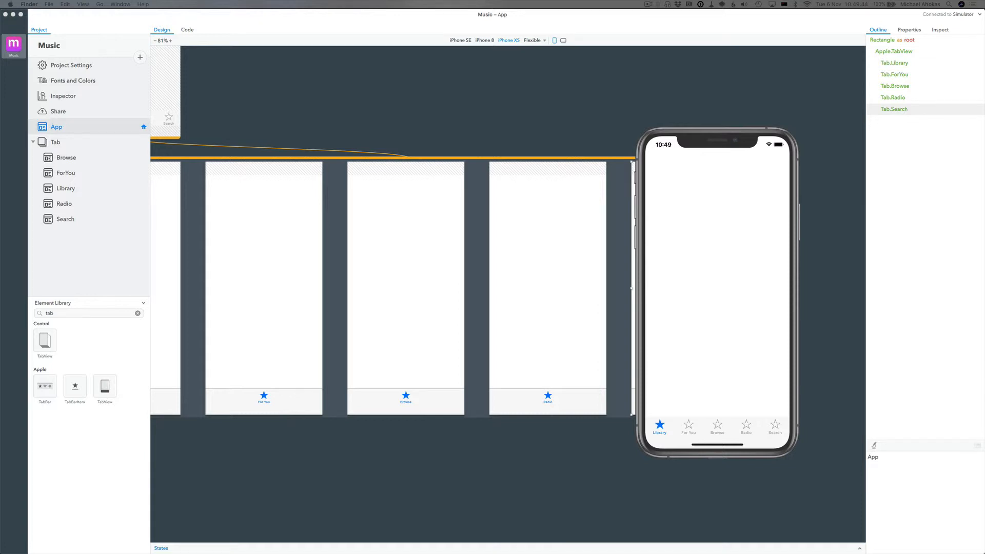
pyautogui.moveTo(241, 553); pyautogui.dragTo(103, 235)
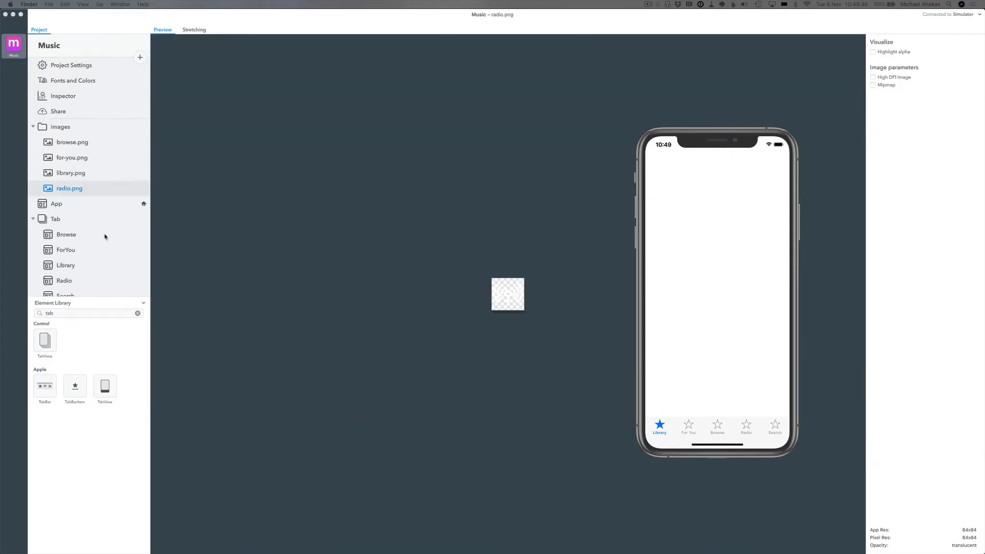
pyautogui.click(65, 143)
pyautogui.click(65, 143)
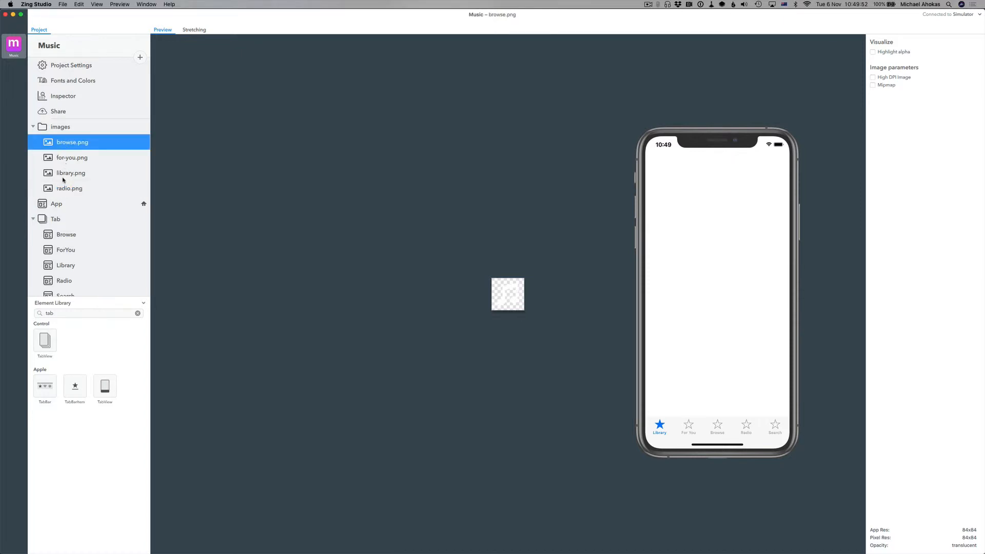
pyautogui.scroll(-1, 58, 191)
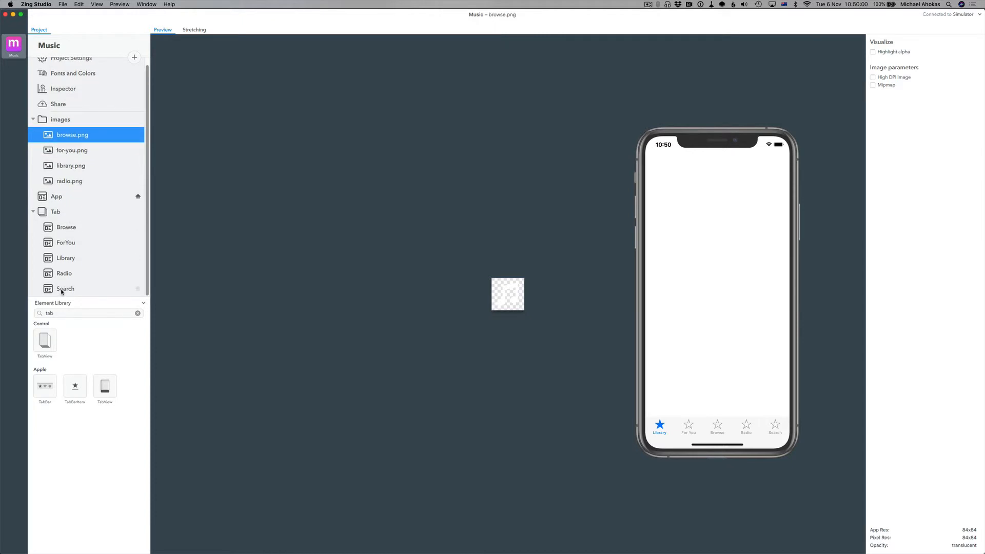
# - In the App element's design, set the Search tab's system item to Search
pyautogui.click(69, 196)
pyautogui.hscroll(3, 595, 400)
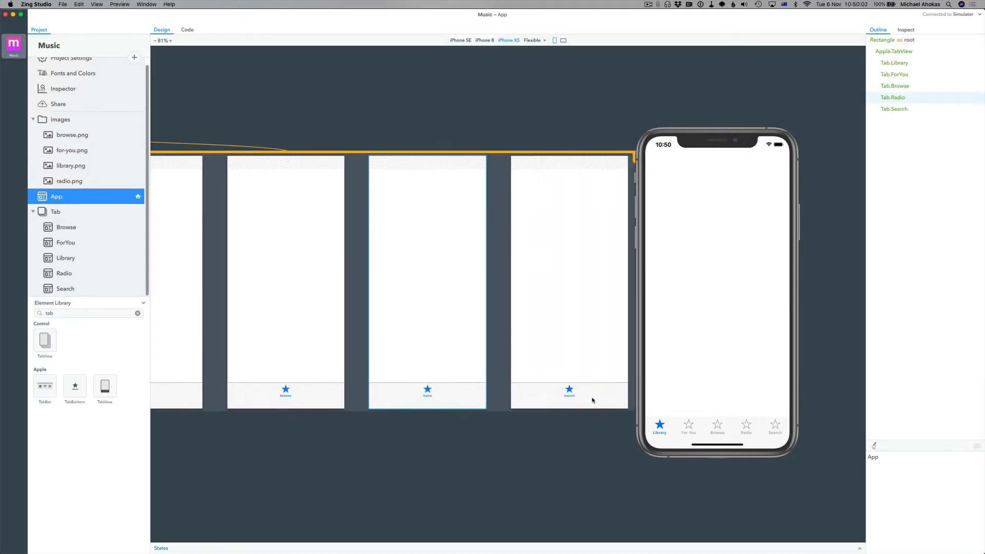
pyautogui.click(499, 398)
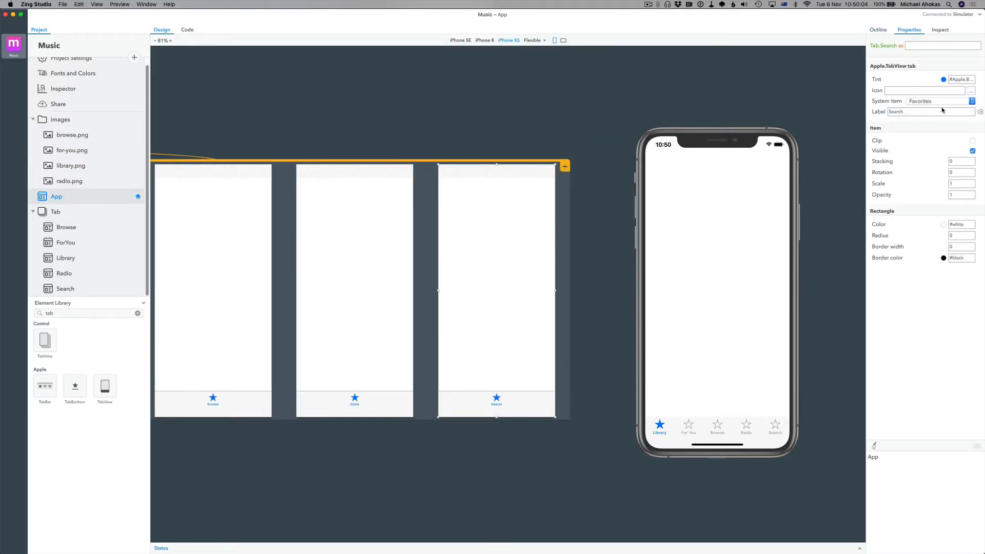
pyautogui.click(971, 102)
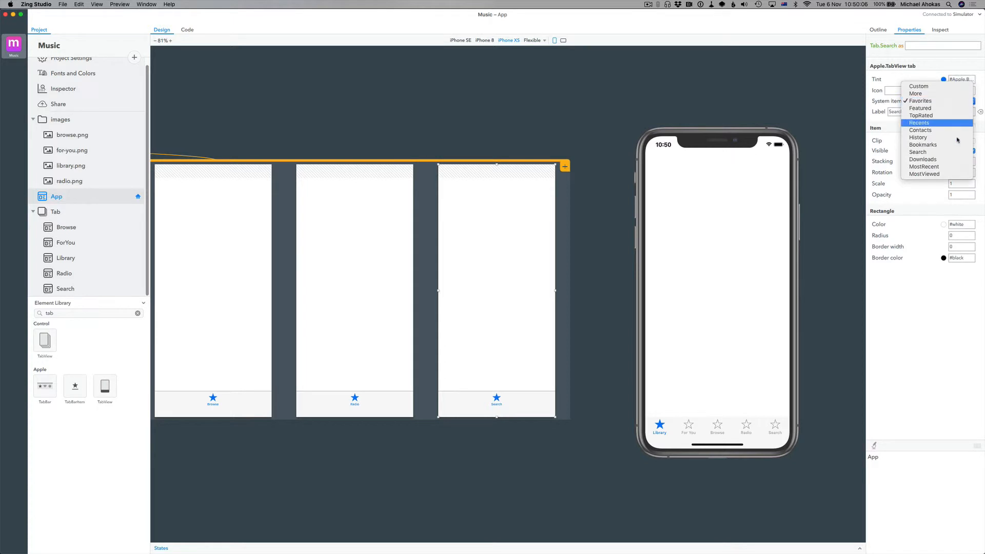
pyautogui.click(949, 152)
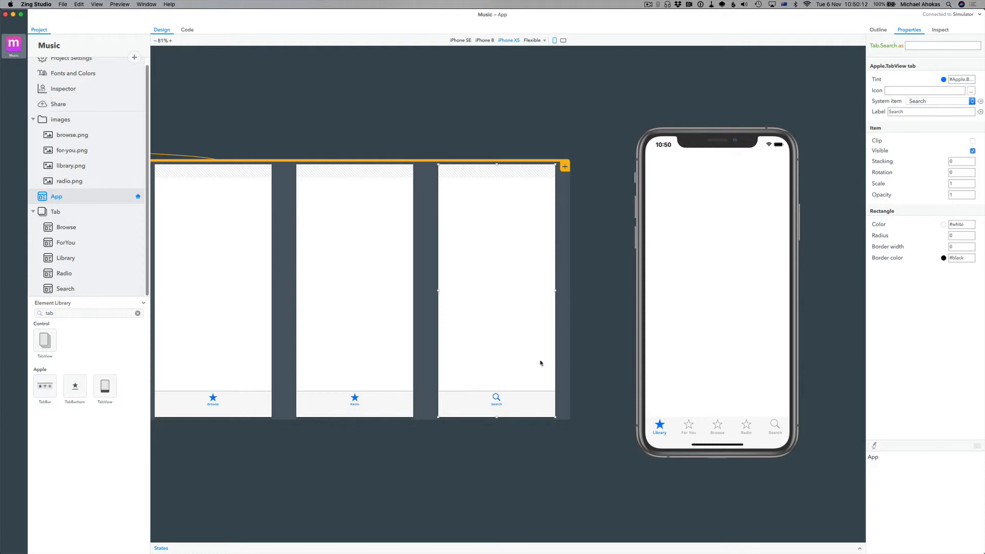
# - Assign library.png as the Library tab's icon and for-you.png as the For You tab's icon
pyautogui.hscroll(-5, 540, 363)
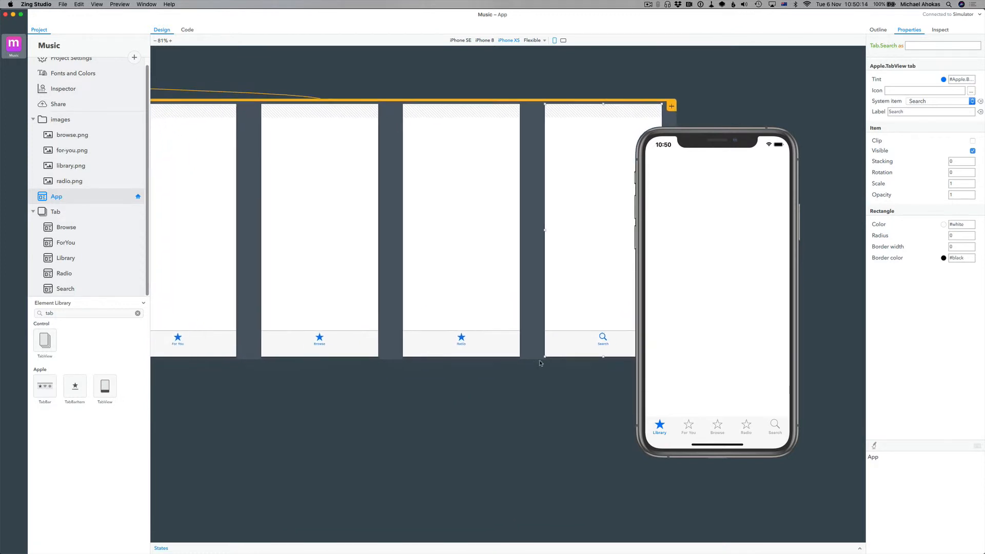
pyautogui.hscroll(-8, 540, 364)
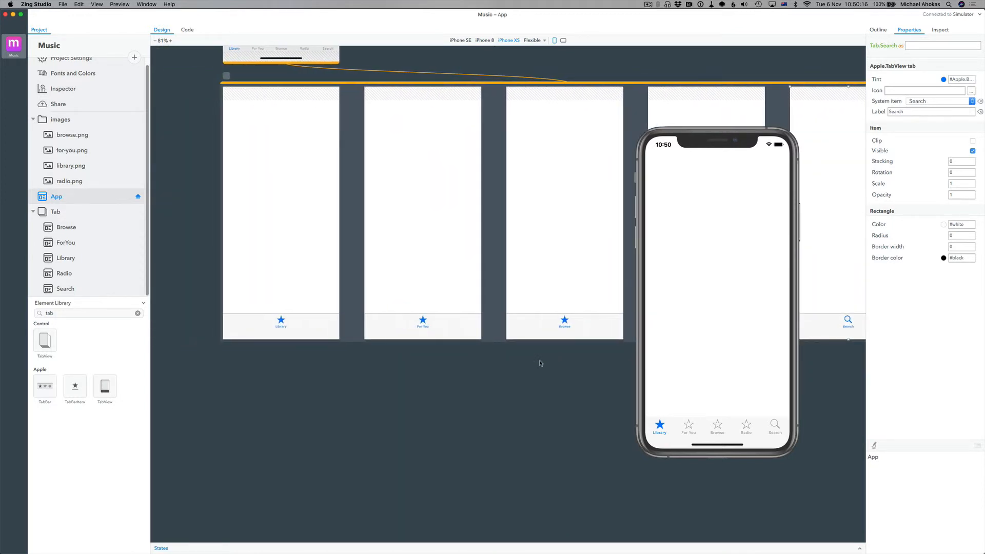
pyautogui.click(266, 324)
pyautogui.moveTo(46, 168); pyautogui.dragTo(280, 326)
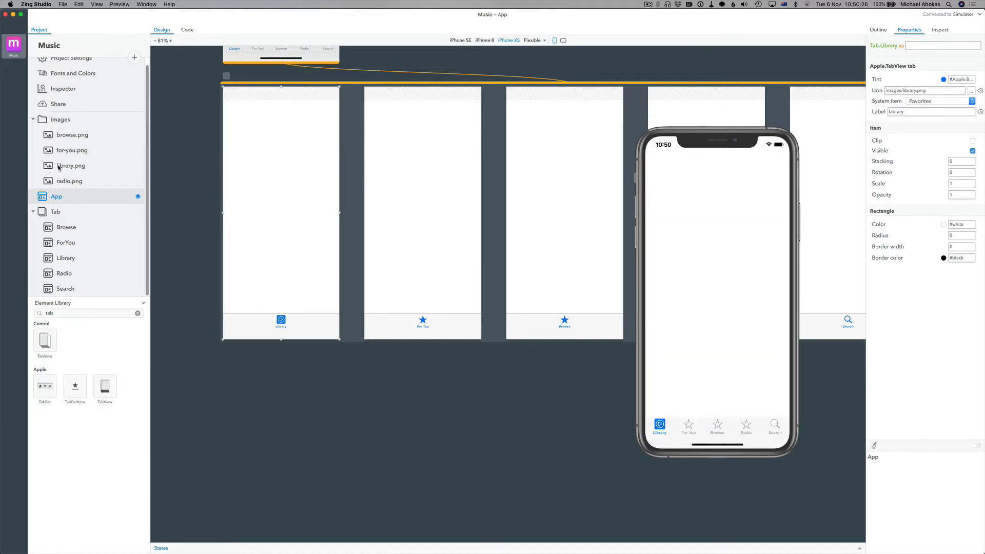
pyautogui.moveTo(48, 151); pyautogui.dragTo(418, 322)
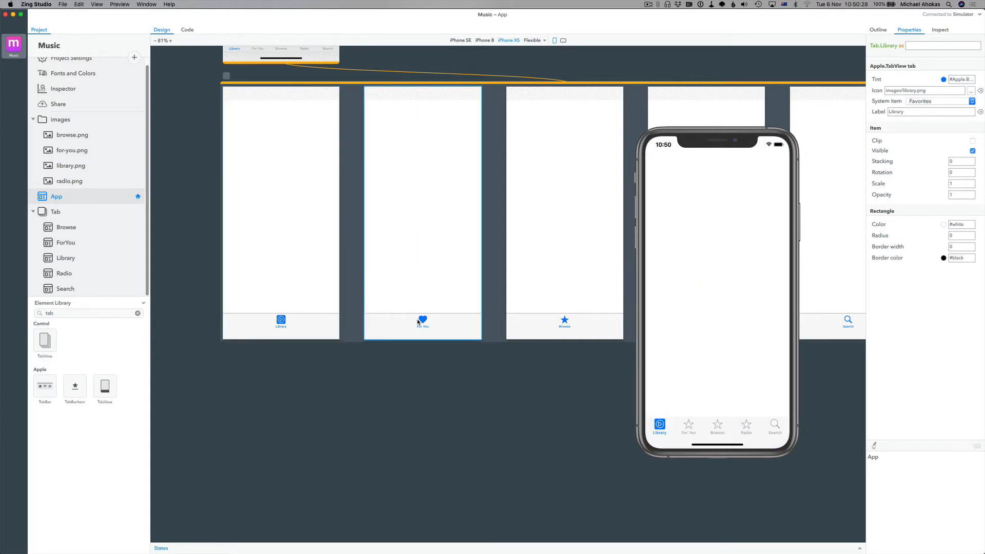
# - Assign browse.png as the Browse tab's icon and radio.png as the Radio tab's icon
pyautogui.hscroll(3, 418, 322)
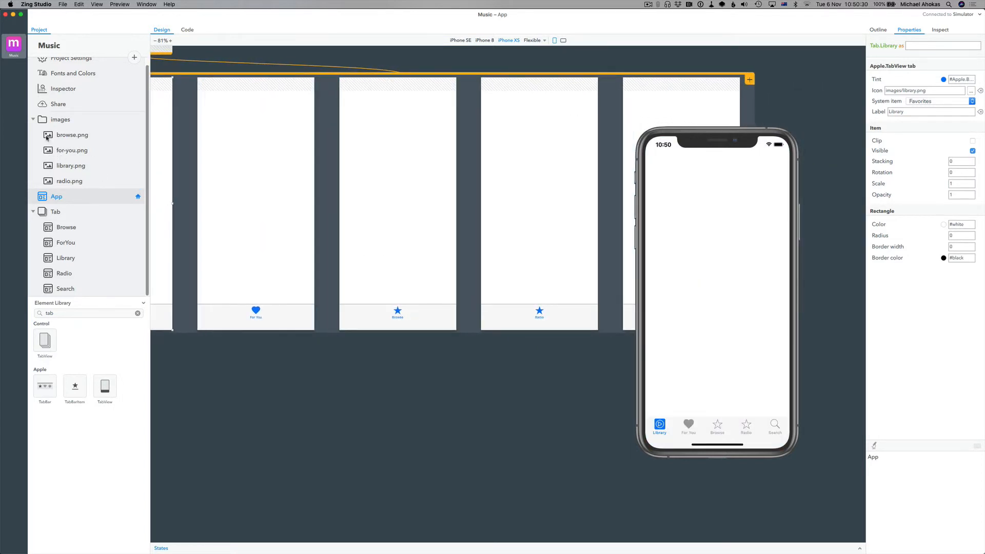
pyautogui.moveTo(47, 137); pyautogui.dragTo(396, 314)
pyautogui.hscroll(2, 395, 315)
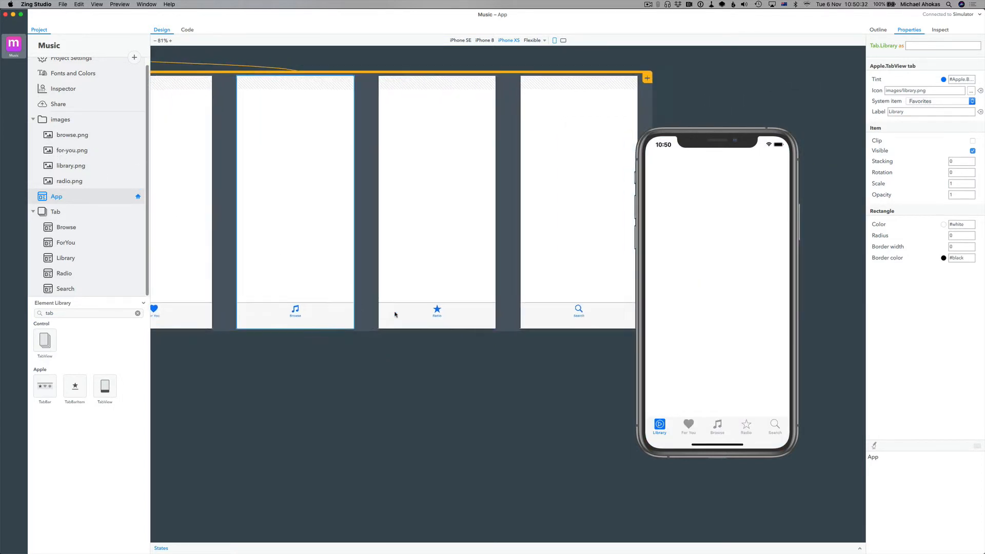
pyautogui.hscroll(3, 396, 315)
pyautogui.moveTo(47, 181); pyautogui.dragTo(342, 307)
pyautogui.hscroll(-2, 569, 348)
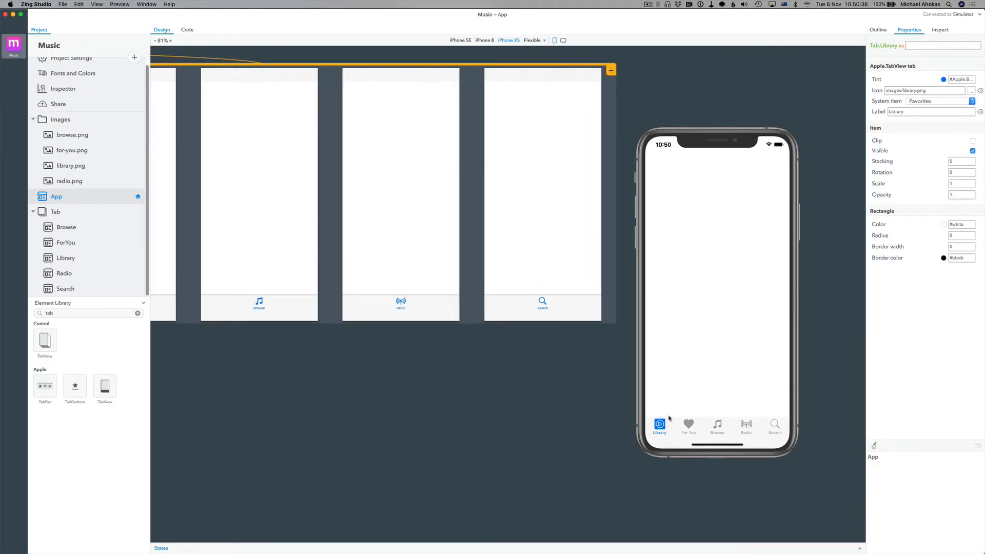
# - Check the icons of the For You, Browse, Radio, Search and Library tabs in the phone preview
pyautogui.click(689, 425)
pyautogui.click(717, 426)
pyautogui.click(746, 425)
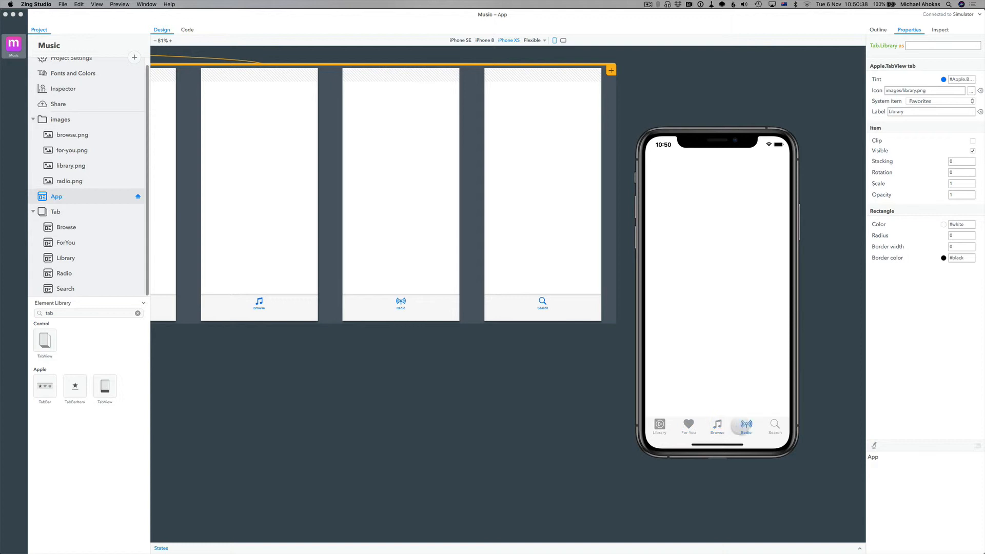
pyautogui.click(775, 425)
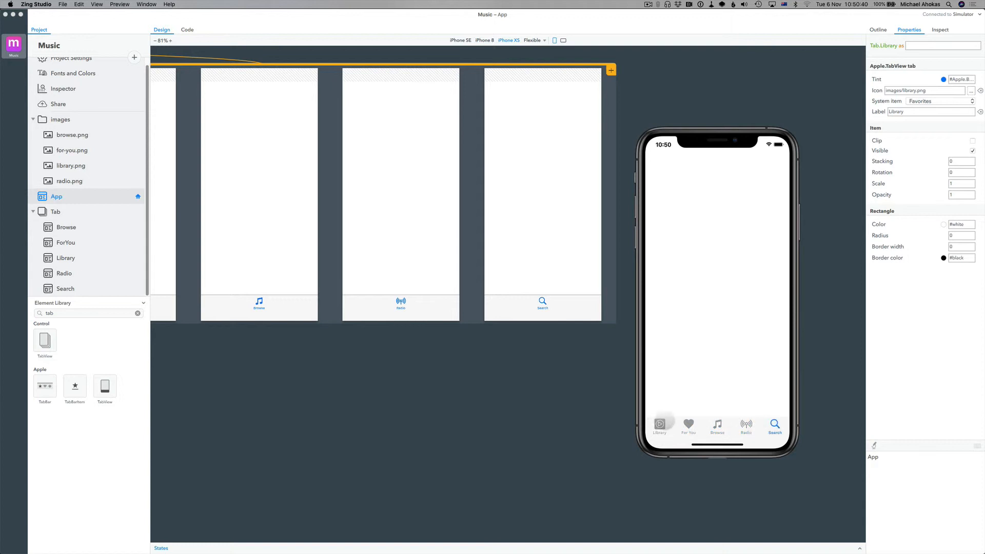
pyautogui.click(660, 425)
# - Set the Library tab's tint to Apple.Pink and adjust it to a slightly darker custom red
pyautogui.hscroll(-10, 266, 267)
pyautogui.scroll(4, 266, 267)
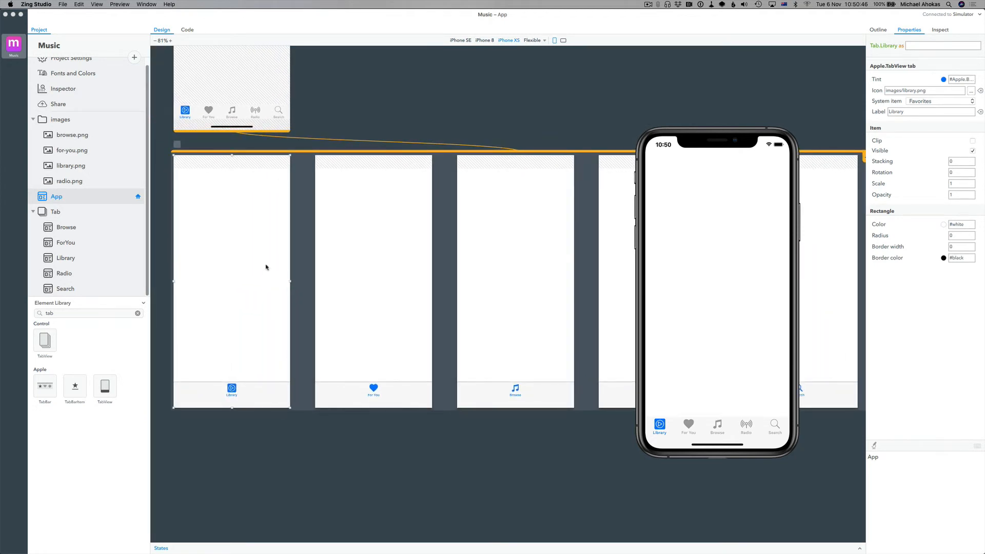
pyautogui.hscroll(-3, 281, 263)
pyautogui.scroll(2, 281, 263)
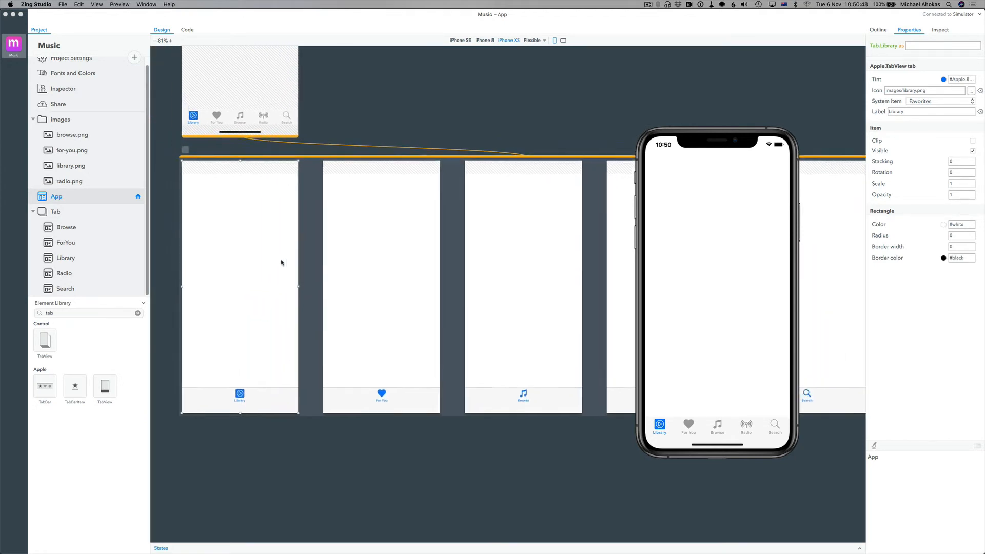
pyautogui.click(246, 396)
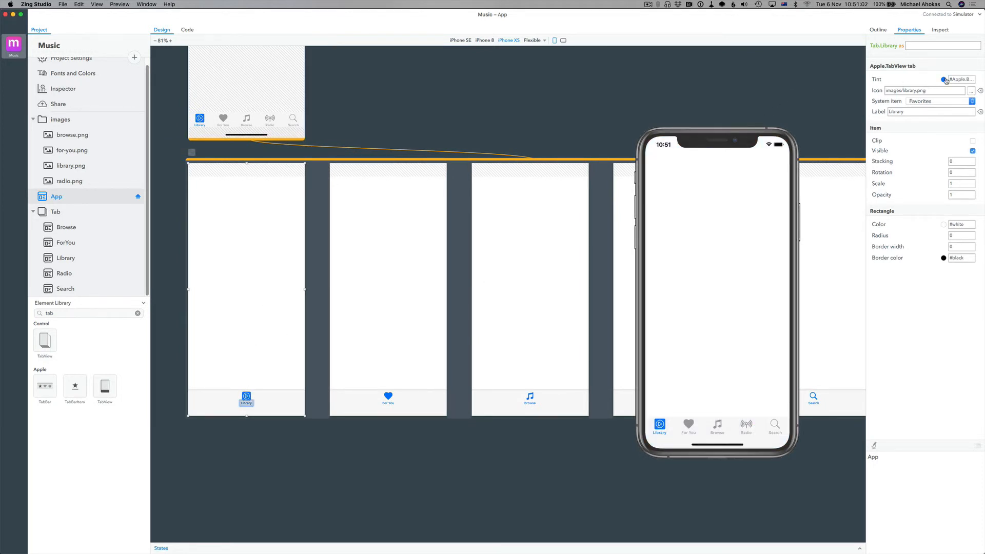
pyautogui.click(943, 80)
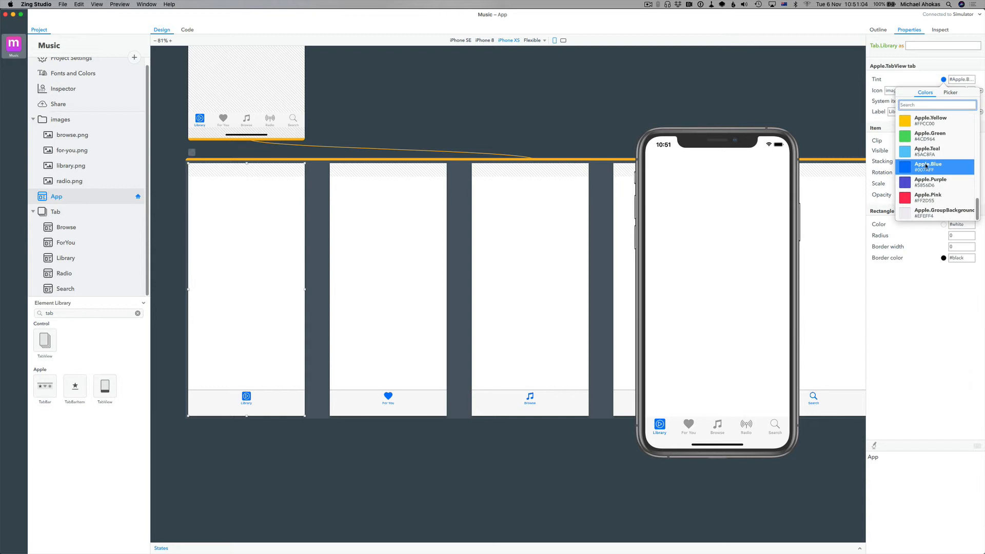
pyautogui.click(906, 198)
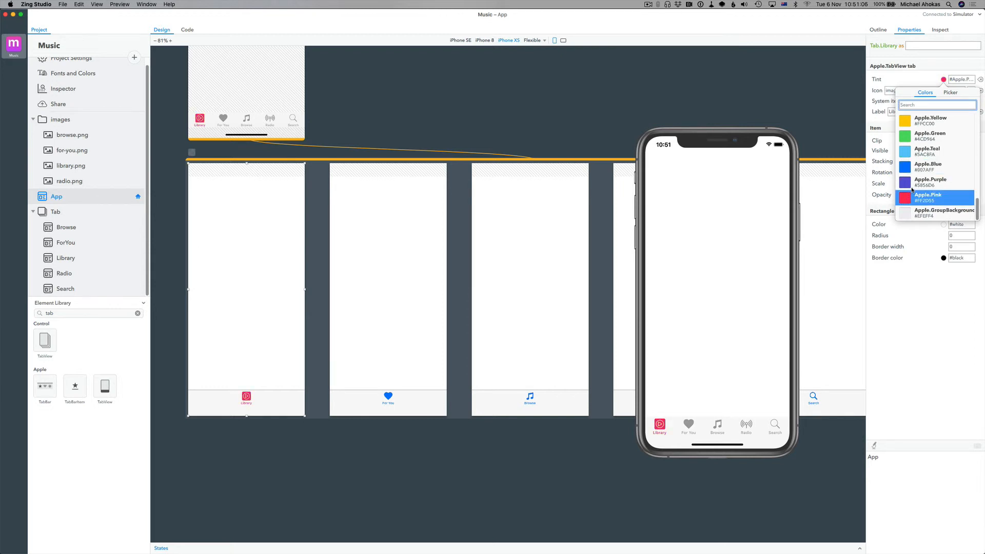
pyautogui.click(952, 93)
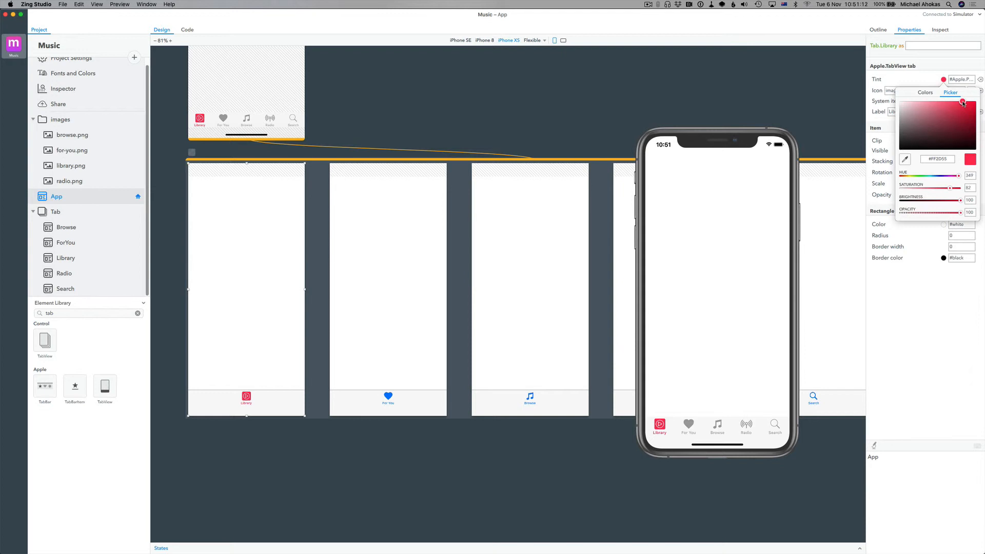
pyautogui.moveTo(964, 103); pyautogui.dragTo(960, 108)
pyautogui.click(905, 279)
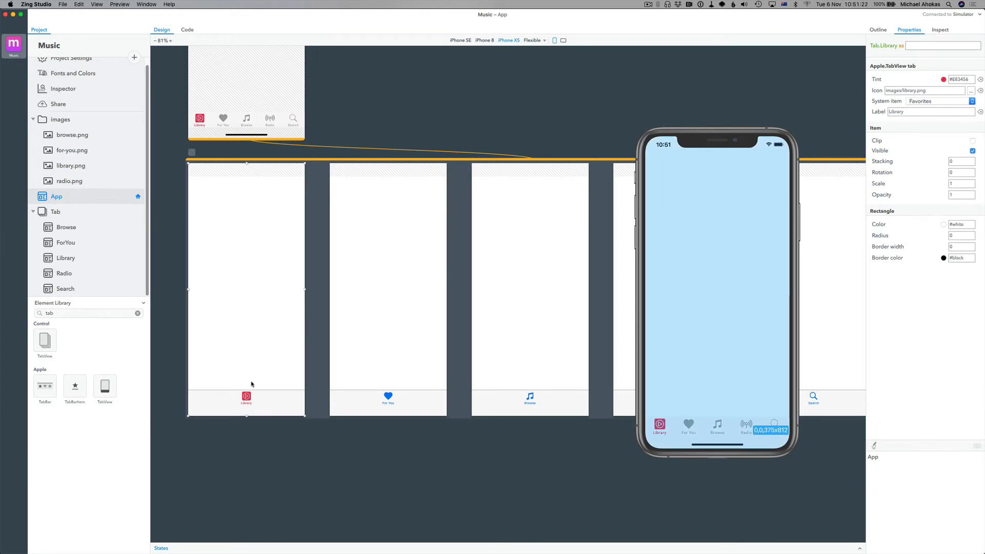
# - In the project's Fonts and Colors, add the unnamed red under Other colors to the project colors as "Primary"
pyautogui.scroll(1, 79, 159)
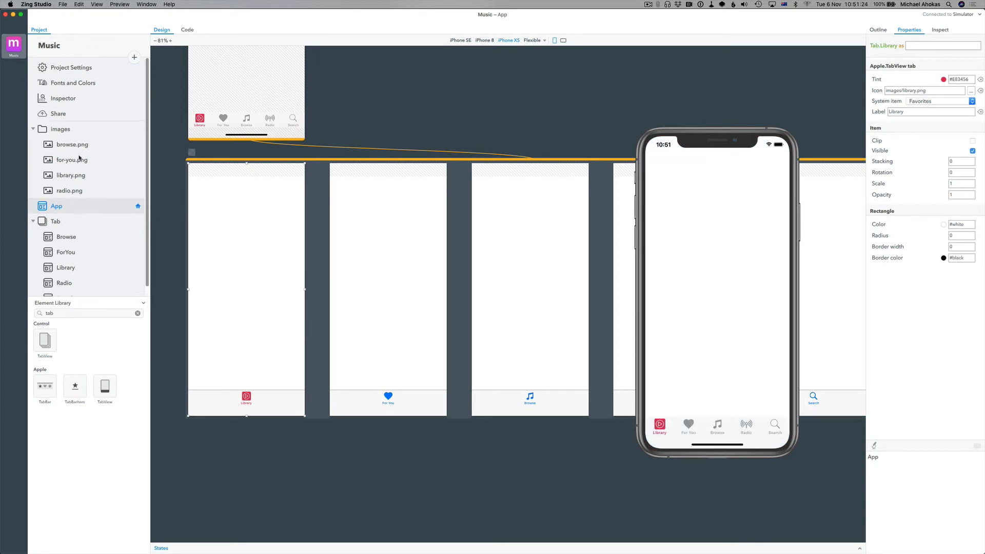
pyautogui.click(73, 84)
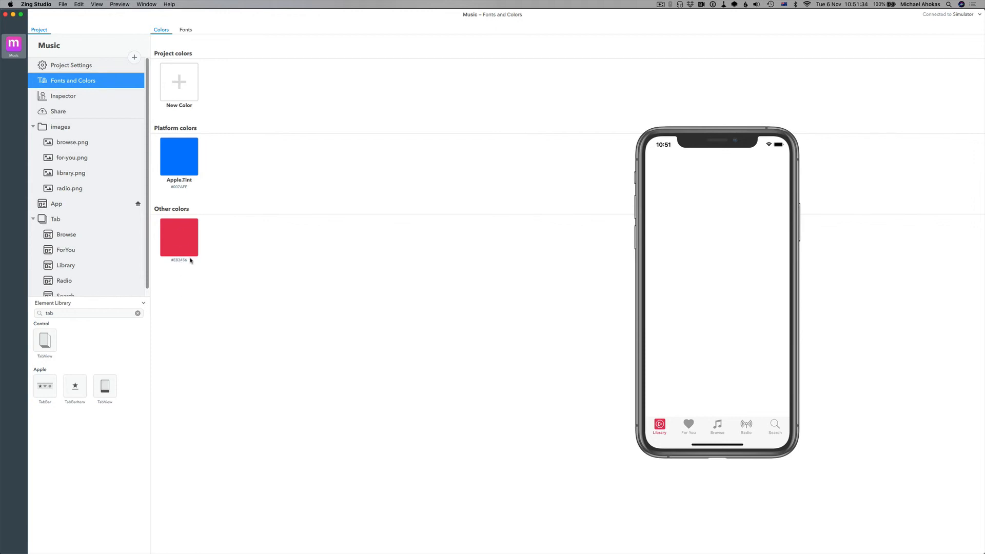
pyautogui.click(179, 243)
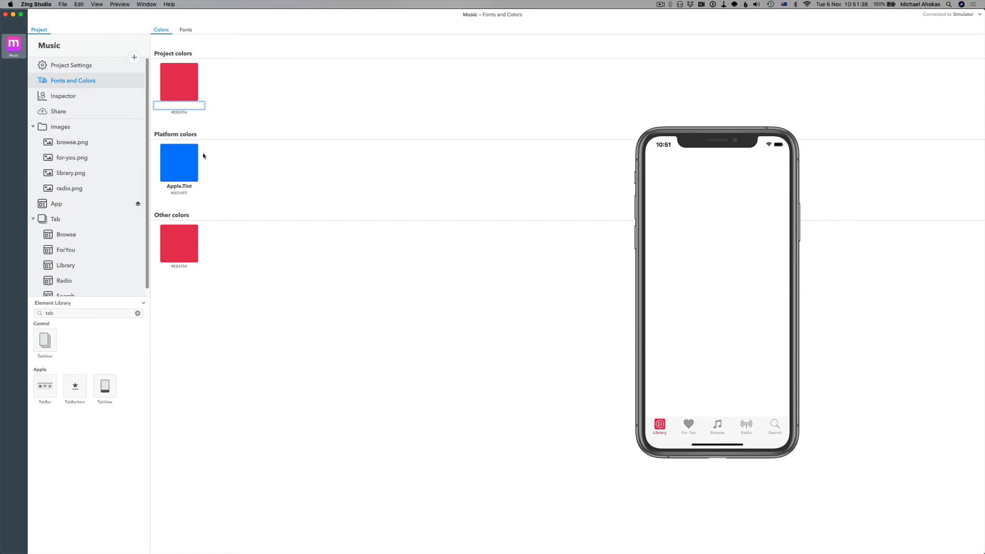
pyautogui.write('Primary')
pyautogui.press('Return')
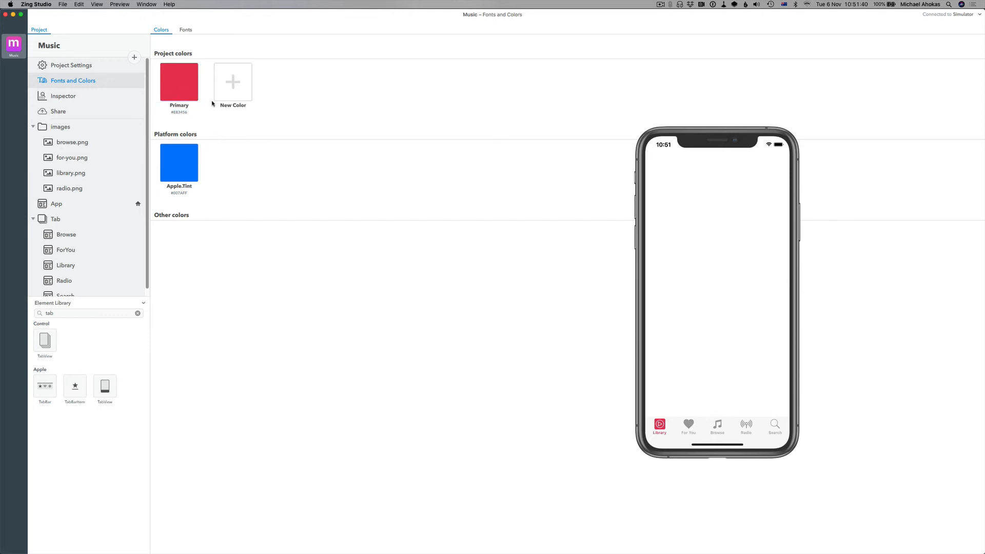
# - Return to the App element and set the For You tab's tint to the Primary project color
pyautogui.click(49, 236)
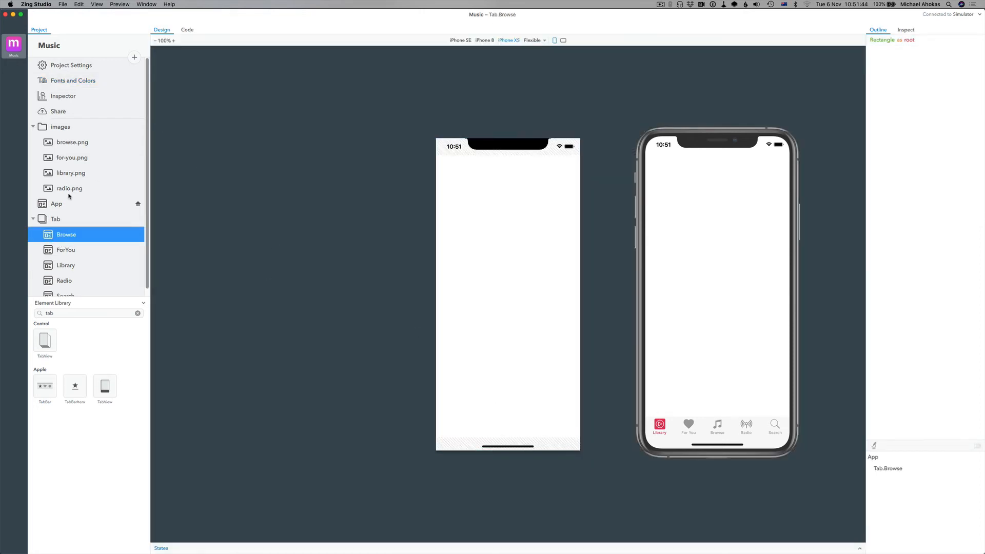
pyautogui.click(52, 203)
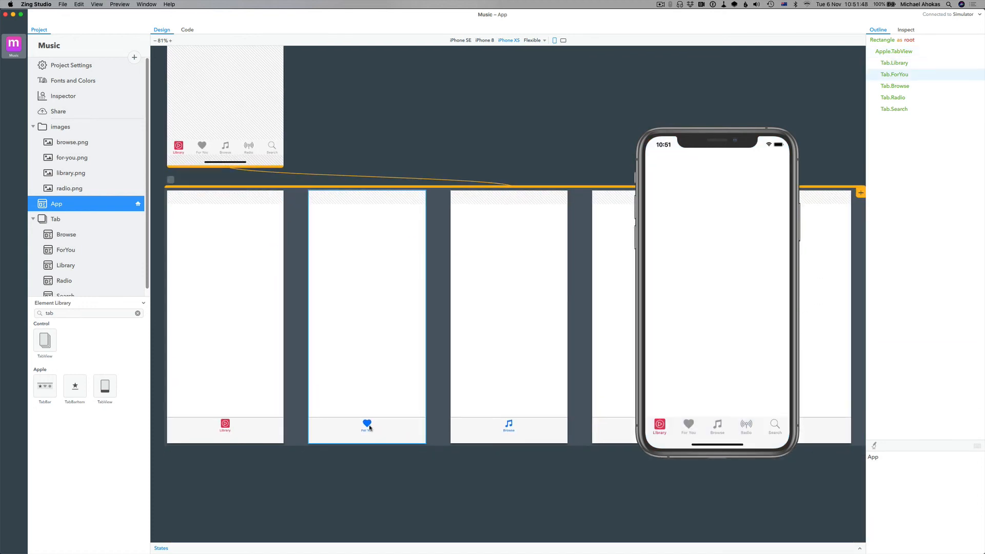
pyautogui.click(367, 424)
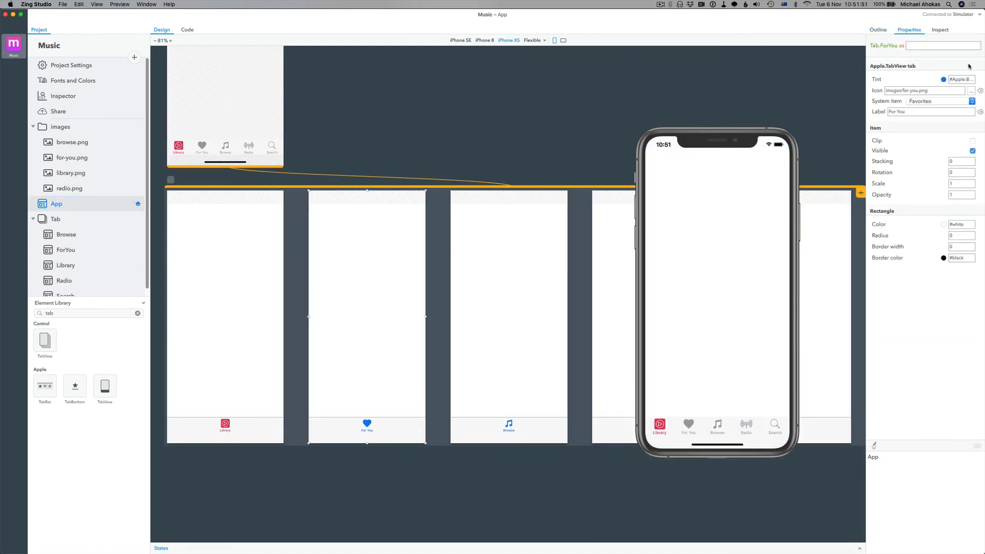
pyautogui.click(944, 79)
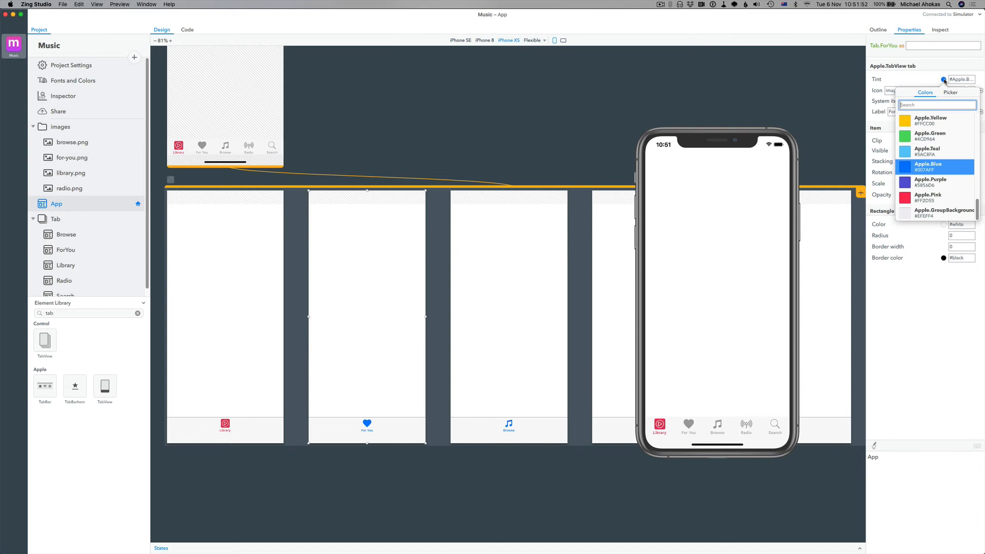
pyautogui.write('Prima')
pyautogui.click(911, 128)
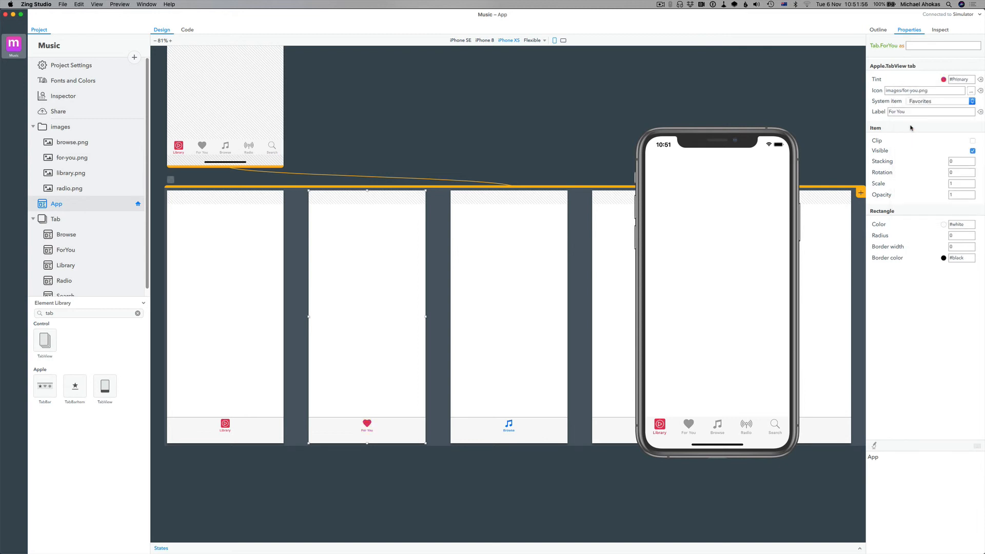
# - In the App element's code, copy the #Primary tint line from Tab.ForYou into Tab.Browse
pyautogui.click(513, 428)
pyautogui.click(186, 30)
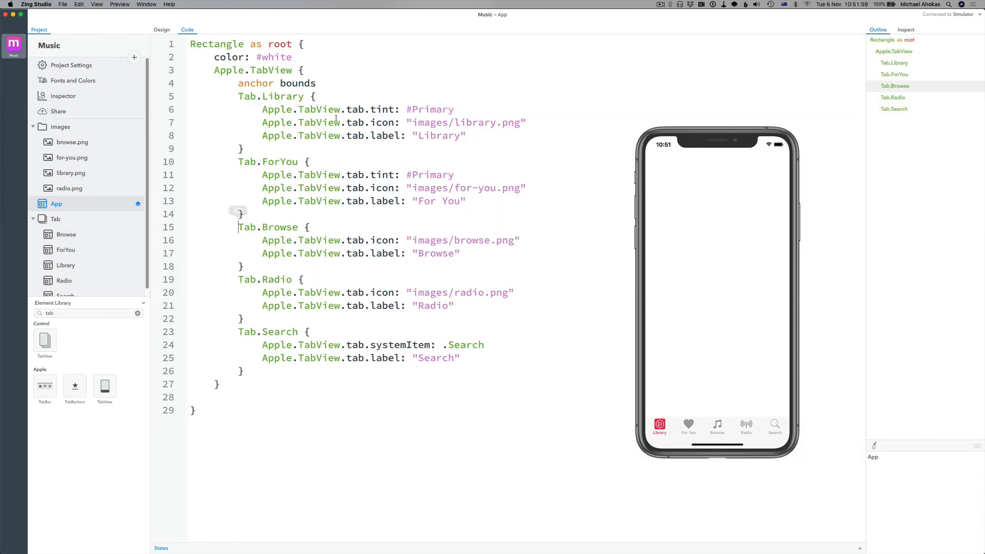
pyautogui.tripleClick(435, 176)
pyautogui.press('super+c')
pyautogui.click(350, 232)
pyautogui.press('super+v')
# - Paste the copied #Primary tint line into Tab.Radio and Tab.Search, above their other properties
pyautogui.press('Down')
pyautogui.press('Down')
pyautogui.press('Down')
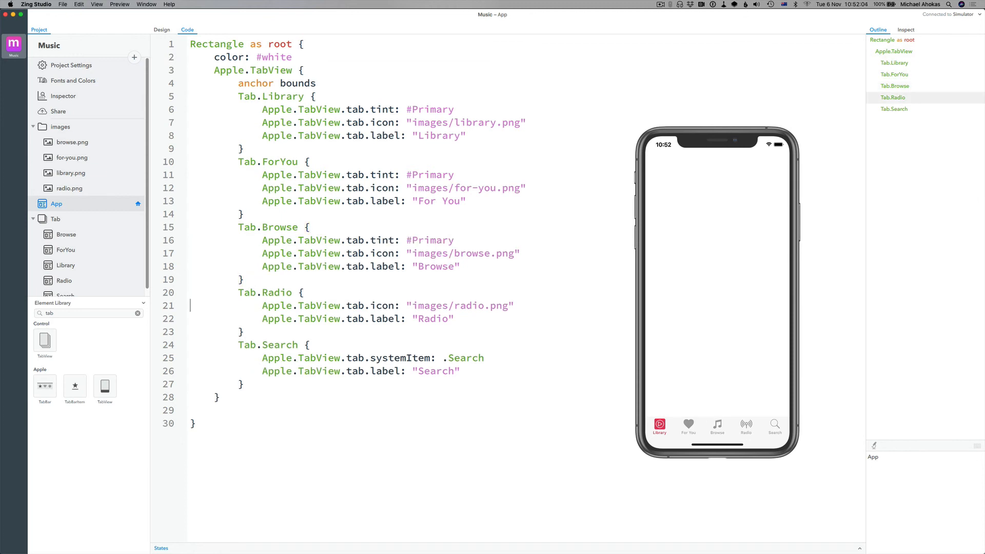
pyautogui.press('super+v')
pyautogui.press('Down')
pyautogui.press('Down')
pyautogui.press('Down')
pyautogui.press('Down')
pyautogui.press('super+v')
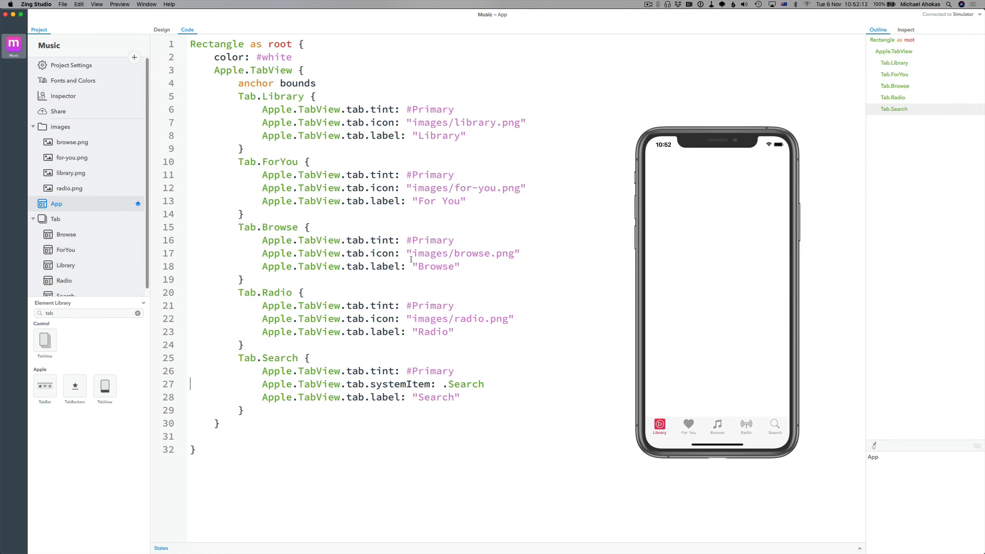
# - Check the tint of the For You, Browse, Radio and Search tabs in the phone preview
pyautogui.click(688, 428)
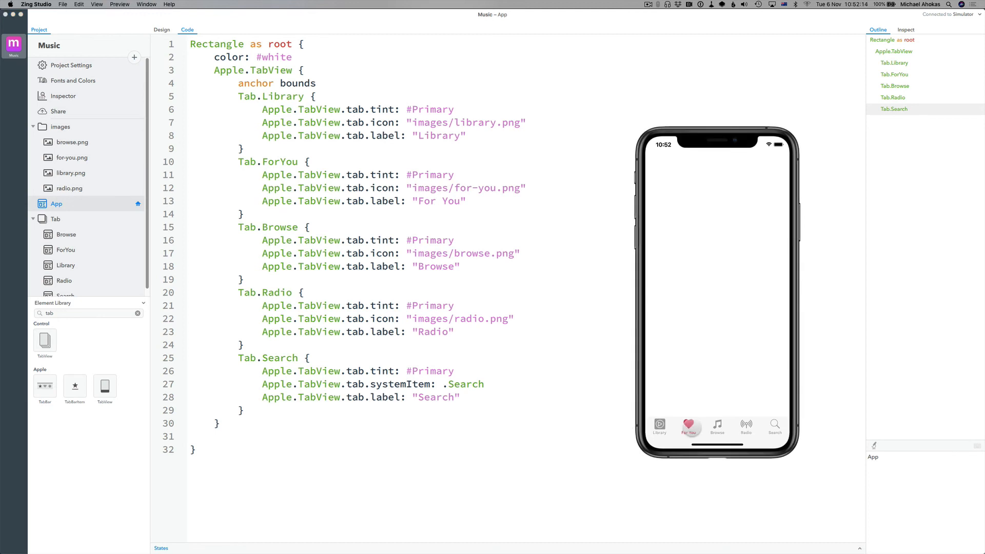
pyautogui.click(721, 426)
pyautogui.click(754, 422)
pyautogui.click(775, 424)
# - In the project's Fonts and Colors, change the Primary color to a muted green, #4DB39C
pyautogui.click(55, 82)
pyautogui.click(56, 82)
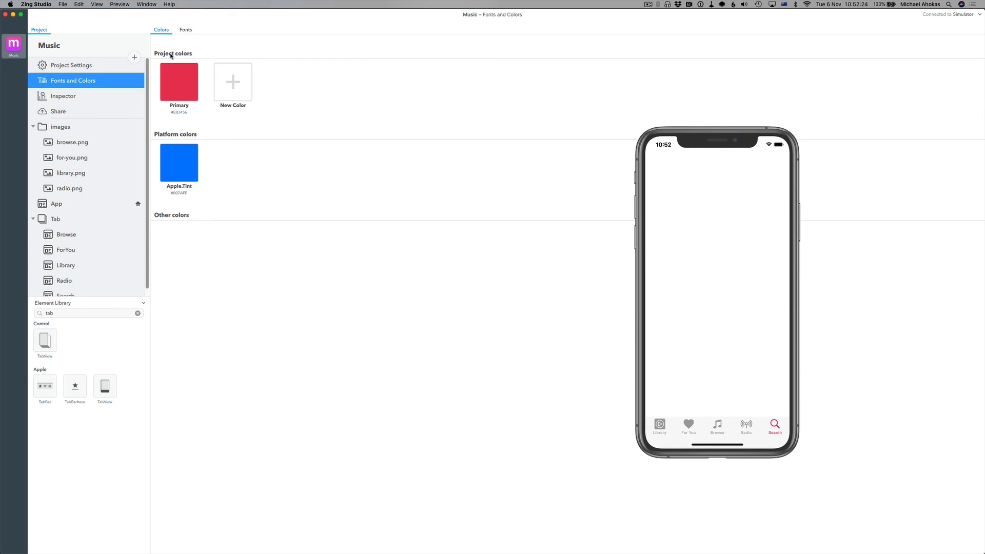
pyautogui.click(179, 83)
pyautogui.moveTo(200, 115)
pyautogui.mouseDown()
pyautogui.moveTo(209, 120)
pyautogui.moveTo(196, 112)
pyautogui.moveTo(159, 131)
pyautogui.moveTo(185, 125)
pyautogui.mouseUp()
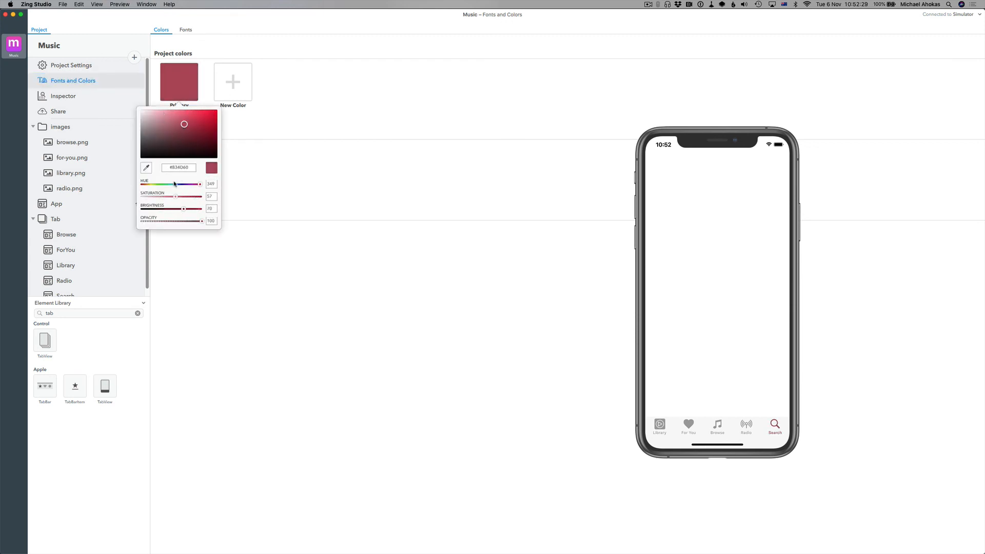
pyautogui.moveTo(176, 185); pyautogui.dragTo(169, 184)
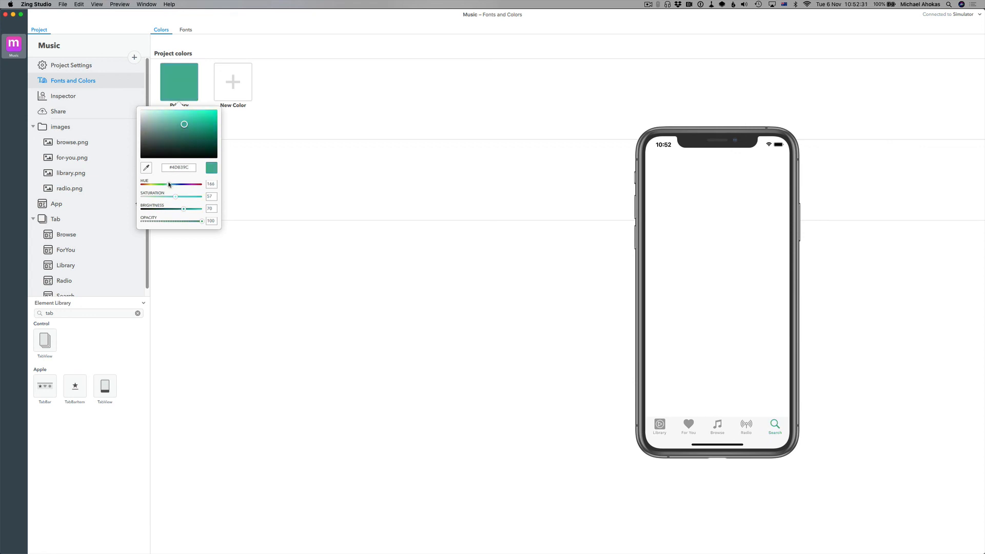
# - Check the tint of the For You, Browse, Search and Library tabs in the phone preview
pyautogui.click(689, 426)
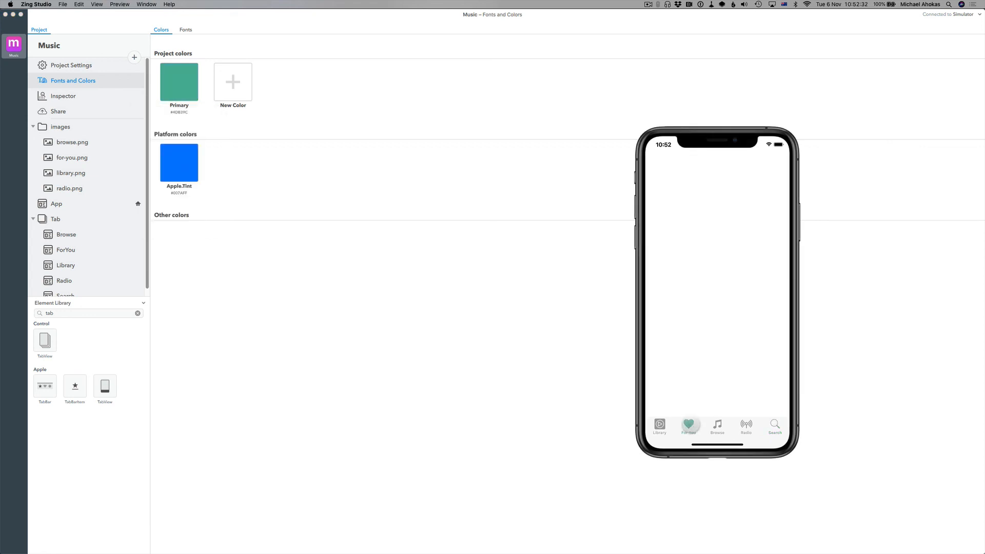
pyautogui.click(718, 426)
pyautogui.click(775, 424)
pyautogui.click(660, 425)
# - Change the Primary project color to a vivid pink, #EB0B72, with hue 332, saturation 95 and brightness 92
pyautogui.click(177, 79)
pyautogui.click(178, 85)
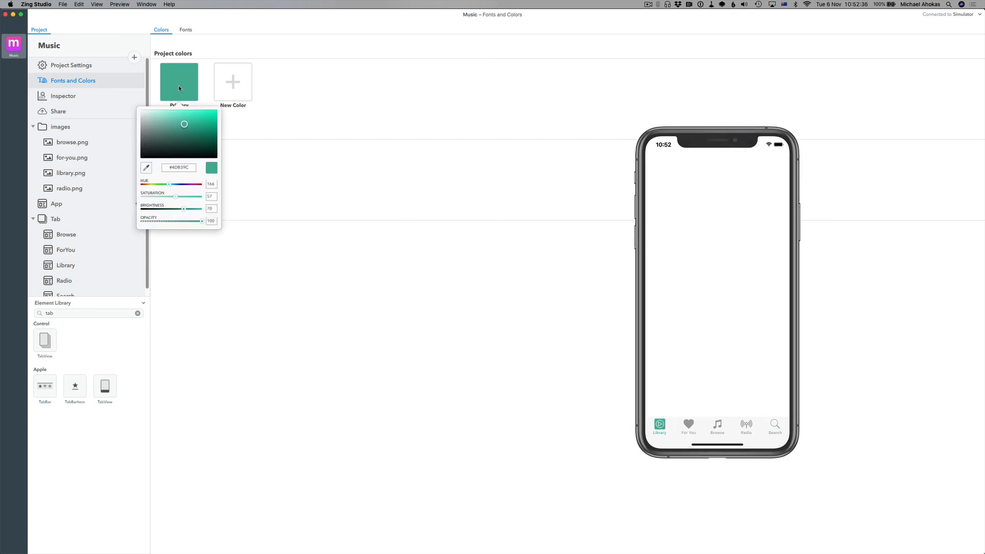
pyautogui.click(202, 118)
pyautogui.click(197, 185)
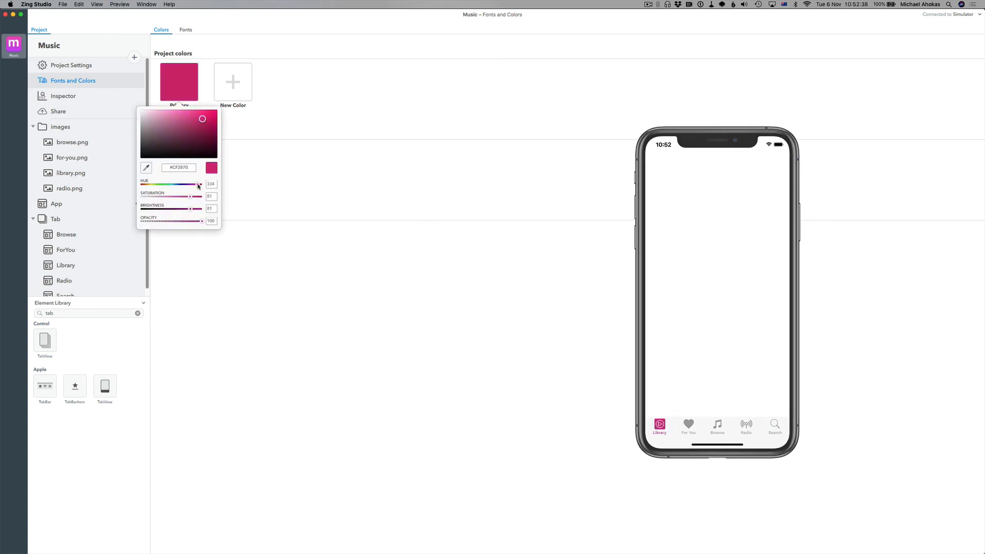
pyautogui.moveTo(198, 185); pyautogui.dragTo(197, 185)
pyautogui.moveTo(203, 119); pyautogui.dragTo(214, 114)
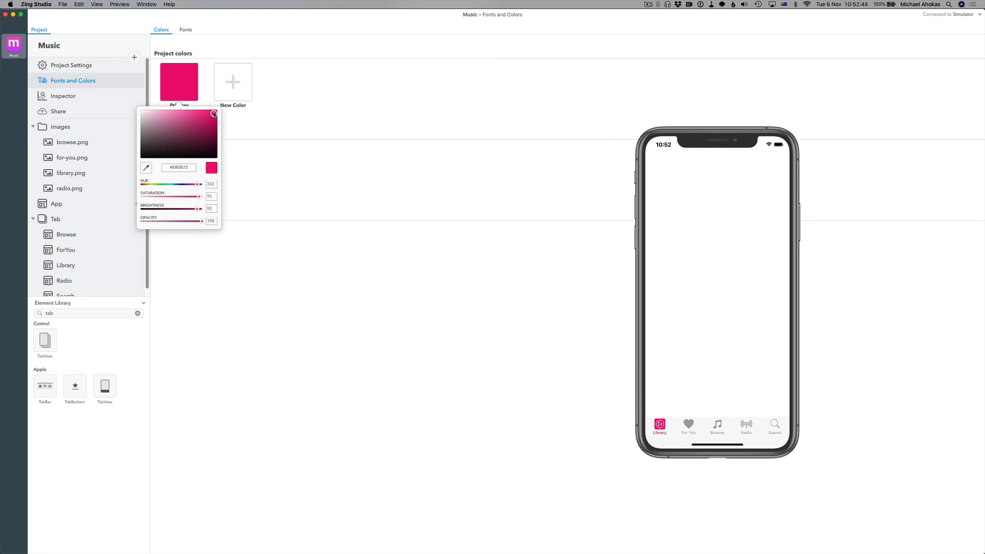
pyautogui.click(303, 120)
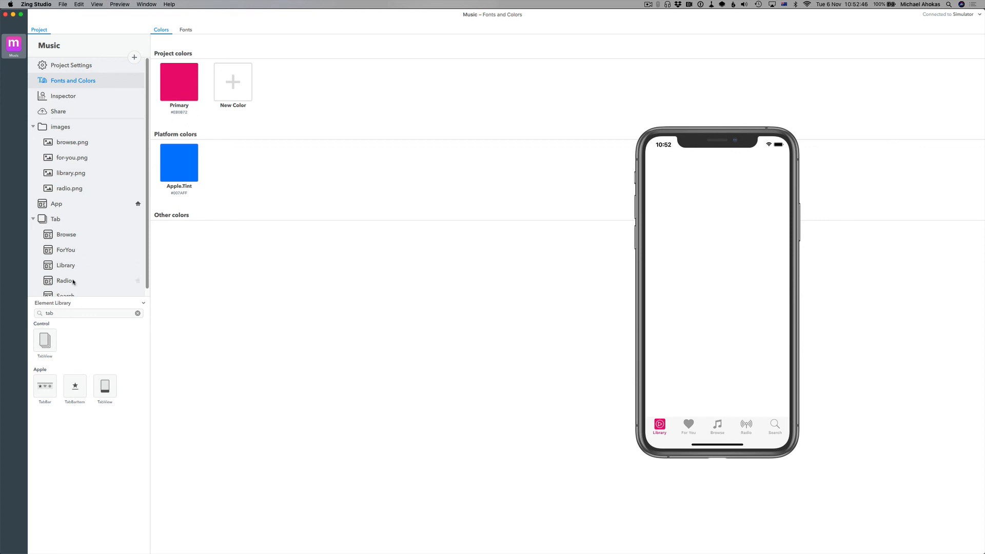